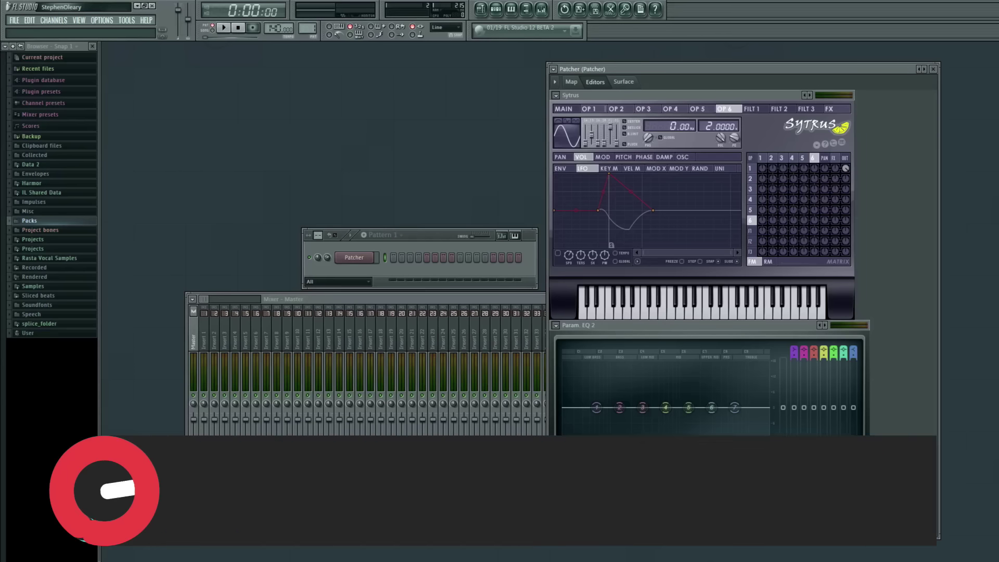
Reposition the Patcher window over the mixer and select operator 2 in Sytrus.
{"action": "left_click_drag", "start_coordinate": [607, 66], "coordinate": [559, 61]}
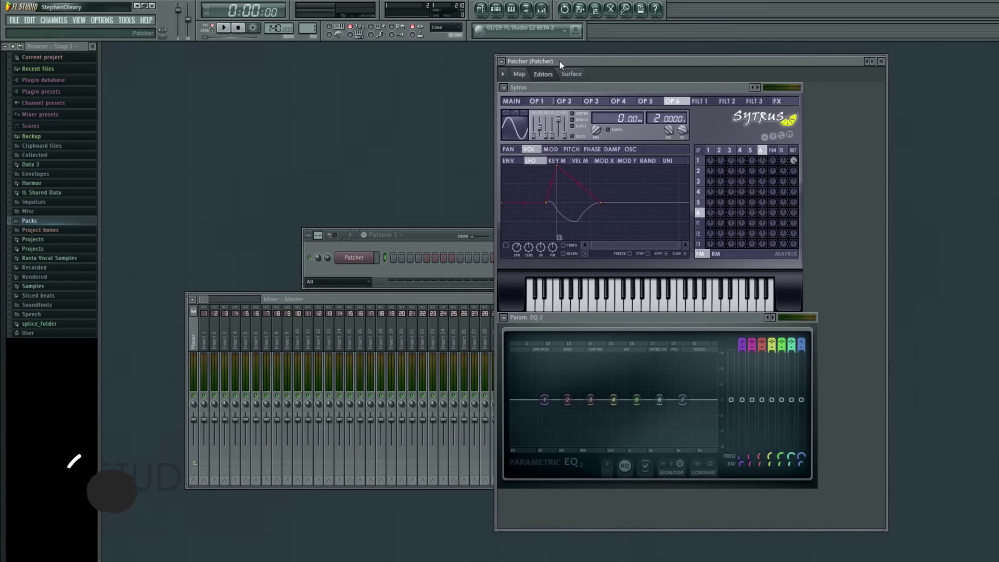
{"action": "left_click_drag", "start_coordinate": [560, 61], "coordinate": [542, 62]}
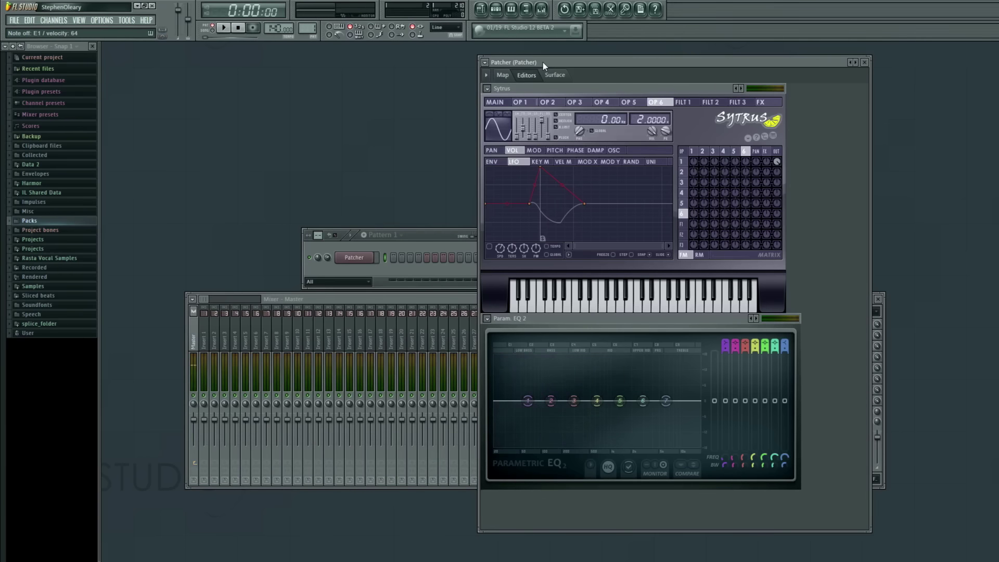
{"action": "left_click", "coordinate": [693, 152]}
{"action": "left_click", "coordinate": [703, 152]}
{"action": "left_click", "coordinate": [713, 152]}
{"action": "left_click", "coordinate": [693, 152]}
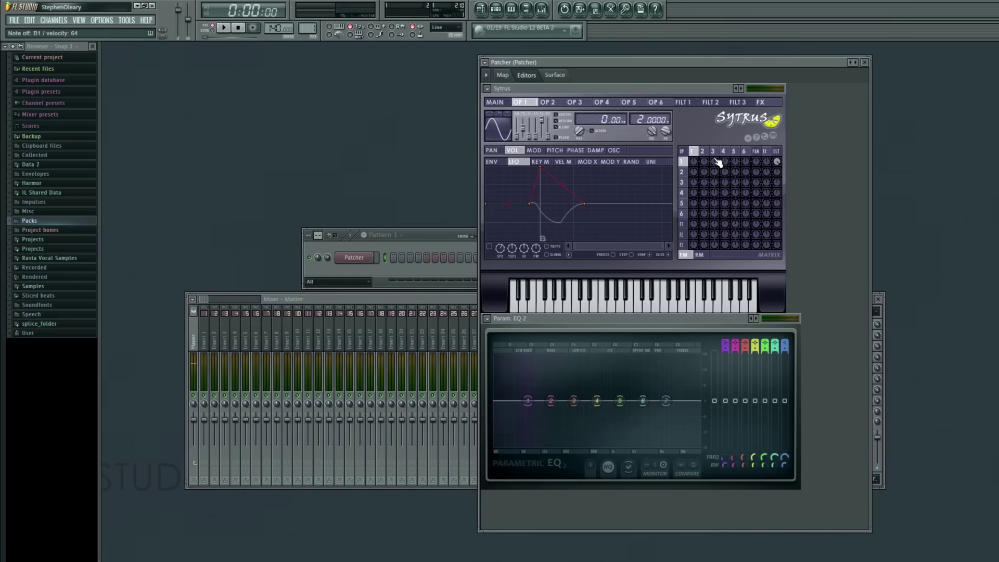
{"action": "left_click", "coordinate": [706, 162]}
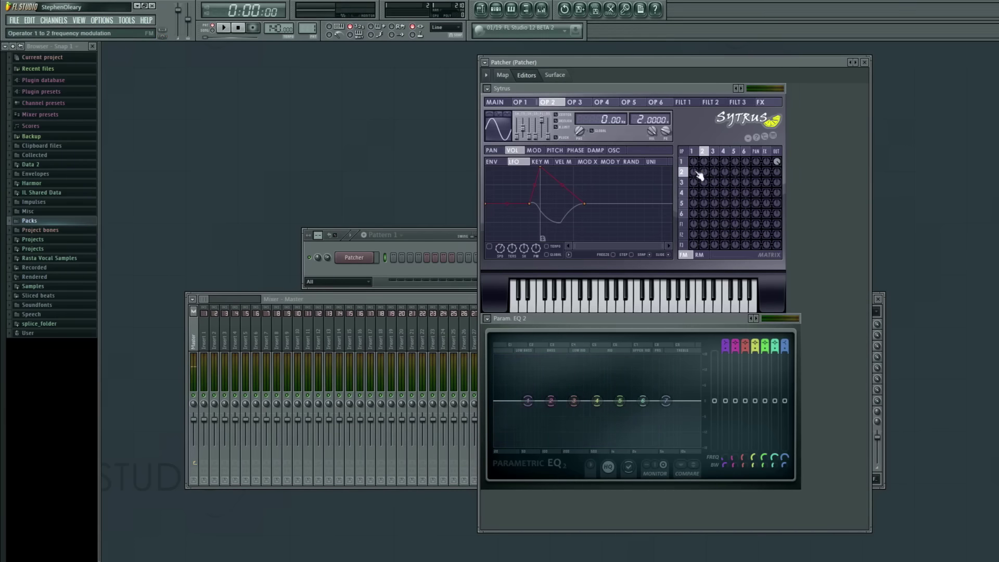
Set operator 2's frequency ratio to 0.0200 and raise its frequency modulation of operator 1.
{"action": "left_click_drag", "start_coordinate": [517, 137], "coordinate": [516, 142]}
{"action": "left_click_drag", "start_coordinate": [657, 115], "coordinate": [656, 121]}
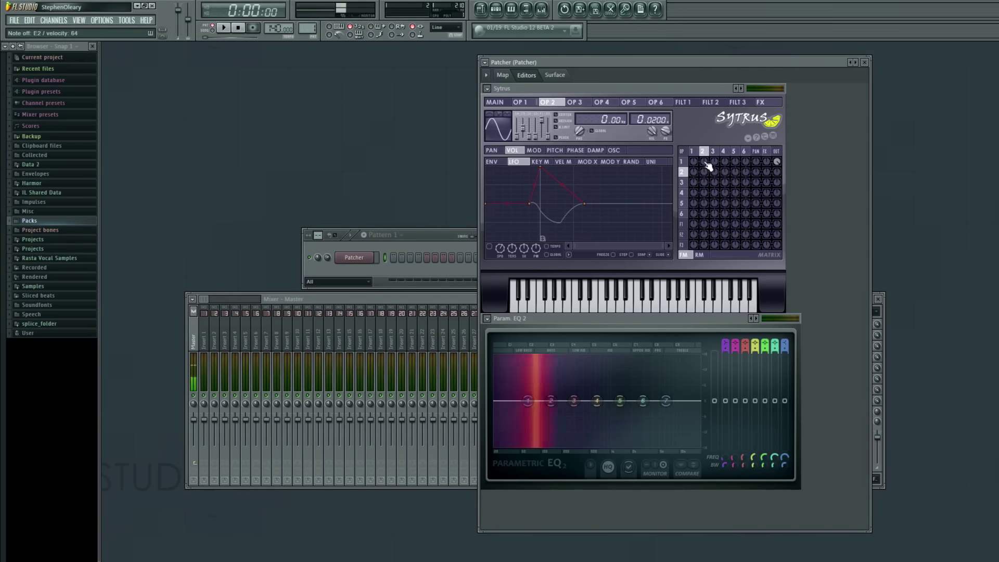
{"action": "left_click_drag", "start_coordinate": [704, 162], "coordinate": [705, 154]}
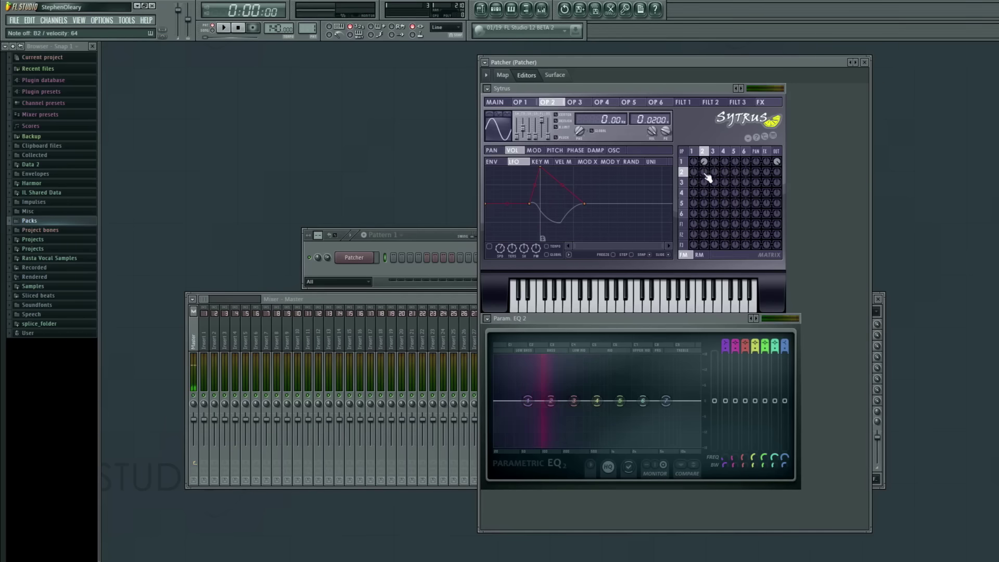
Shape operator 2's sine into a triangle wave and display its oscillator harmonics.
{"action": "left_click_drag", "start_coordinate": [517, 136], "coordinate": [516, 132]}
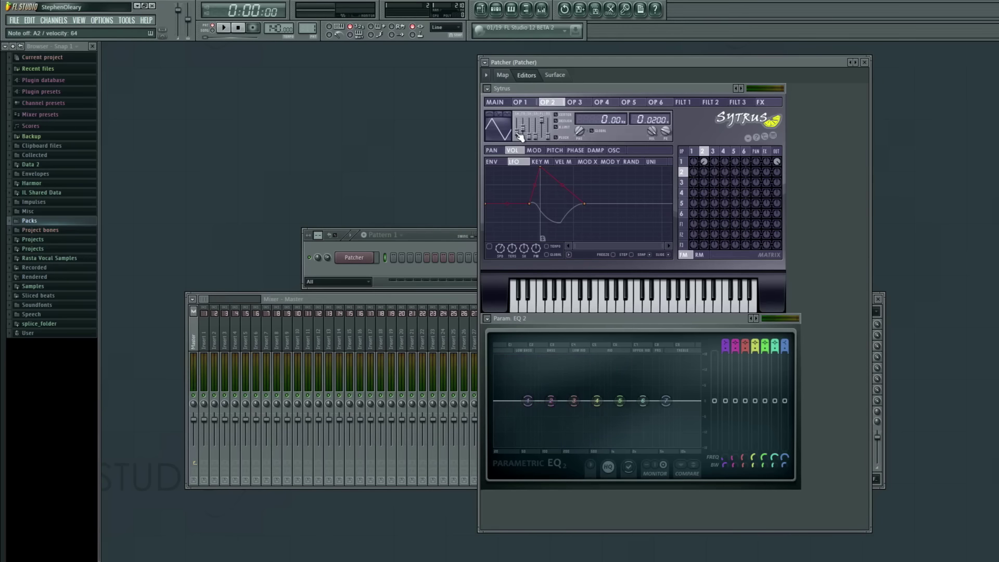
{"action": "mouse_move", "coordinate": [517, 133]}
{"action": "left_mouse_down"}
{"action": "mouse_move", "coordinate": [517, 124]}
{"action": "mouse_move", "coordinate": [520, 134]}
{"action": "left_mouse_up"}
{"action": "left_click", "coordinate": [614, 151]}
{"action": "mouse_move", "coordinate": [488, 234]}
{"action": "left_mouse_down"}
{"action": "mouse_move", "coordinate": [488, 245]}
{"action": "mouse_move", "coordinate": [491, 224]}
{"action": "left_mouse_up"}
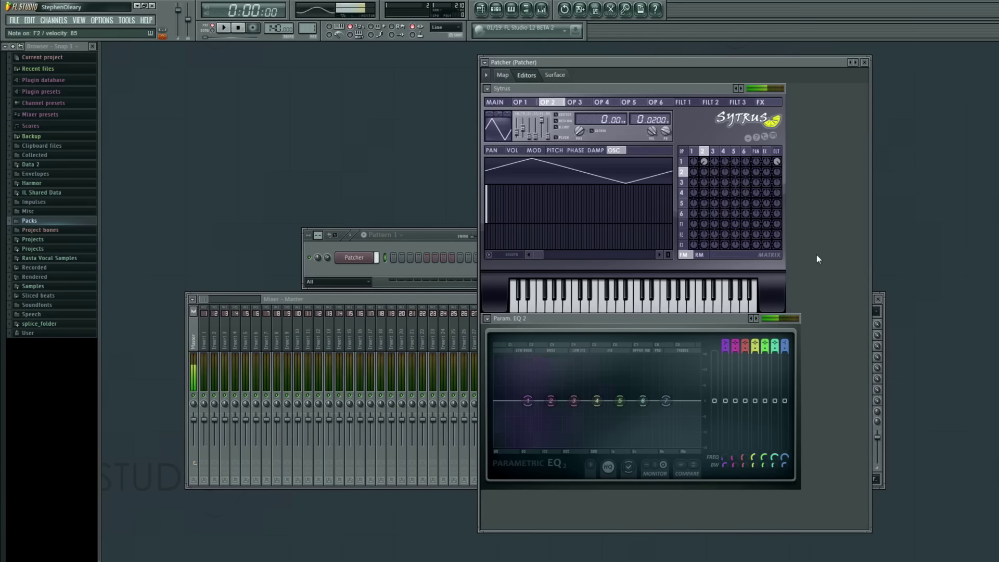
Return operator 2 to a 2.0000 frequency ratio and a sine shape, and increase its frequency modulation of operator 1.
{"action": "key", "text": "v"}
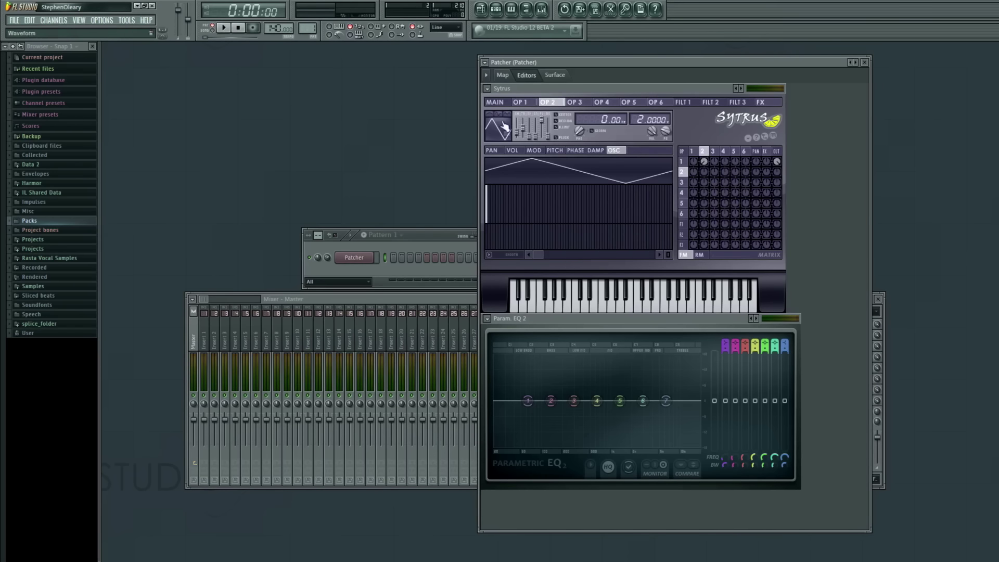
{"action": "left_click_drag", "start_coordinate": [517, 134], "coordinate": [517, 139]}
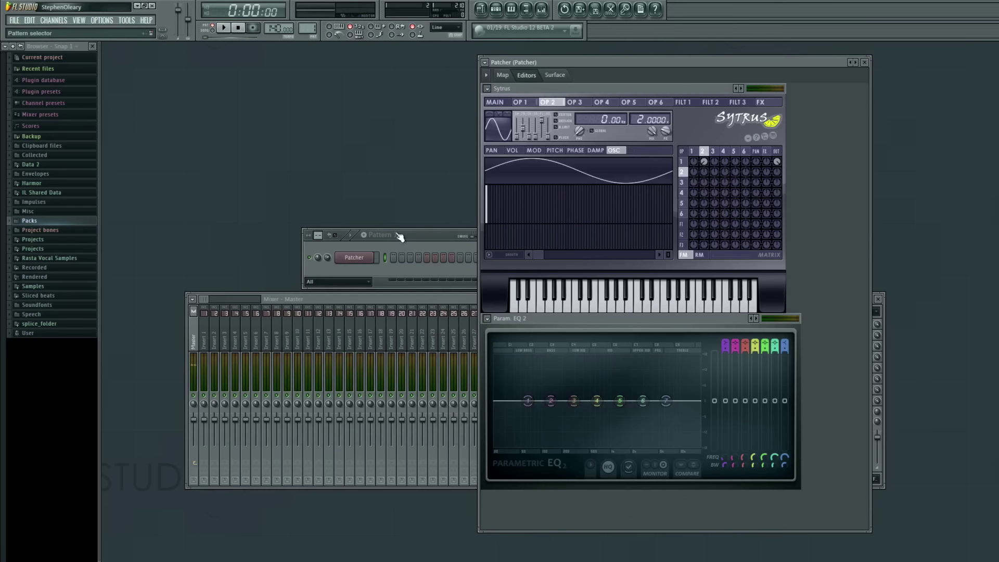
{"action": "left_click_drag", "start_coordinate": [704, 161], "coordinate": [704, 146]}
Add harmonic 32 to operator 2, reshape its waveform to a triangle, and adjust its modulation amount into operator 1.
{"action": "left_click", "coordinate": [568, 213]}
{"action": "left_click_drag", "start_coordinate": [526, 137], "coordinate": [526, 142]}
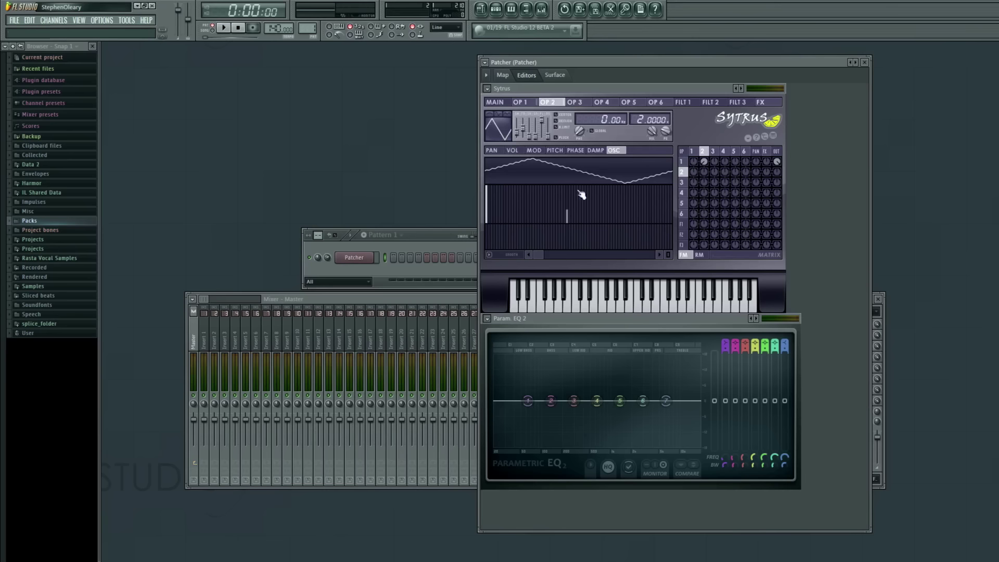
{"action": "mouse_move", "coordinate": [704, 161]}
{"action": "left_mouse_down"}
{"action": "mouse_move", "coordinate": [704, 143]}
{"action": "mouse_move", "coordinate": [704, 164]}
{"action": "left_mouse_up"}
{"action": "mouse_move", "coordinate": [705, 162]}
{"action": "left_mouse_down"}
{"action": "mouse_move", "coordinate": [705, 151]}
{"action": "mouse_move", "coordinate": [704, 171]}
{"action": "left_mouse_up"}
Map operator 1's modulation to Mod X and audition it by sweeping Modulation X in the main settings.
{"action": "left_click", "coordinate": [497, 103]}
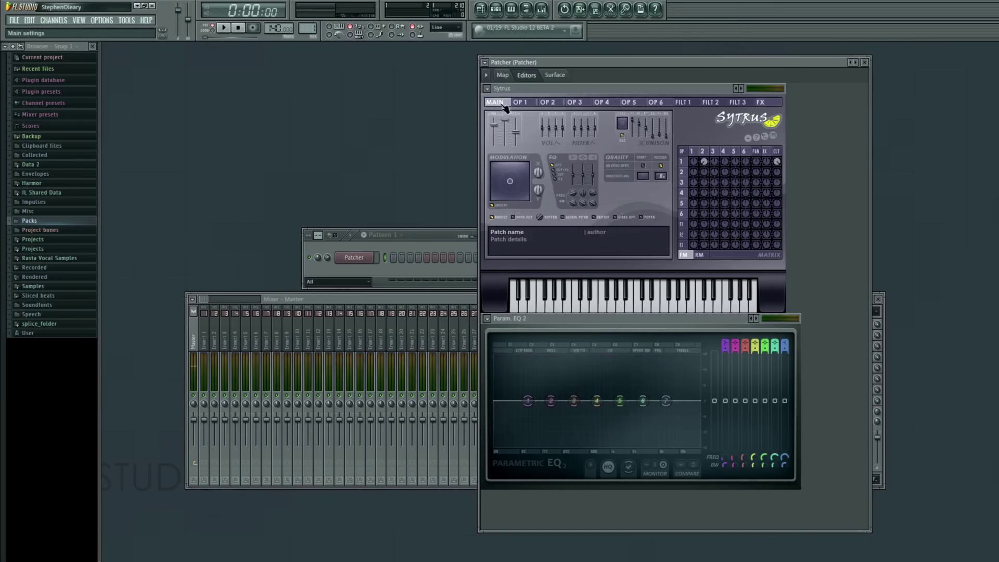
{"action": "left_click", "coordinate": [696, 154]}
{"action": "left_click", "coordinate": [534, 150]}
{"action": "left_click", "coordinate": [587, 162]}
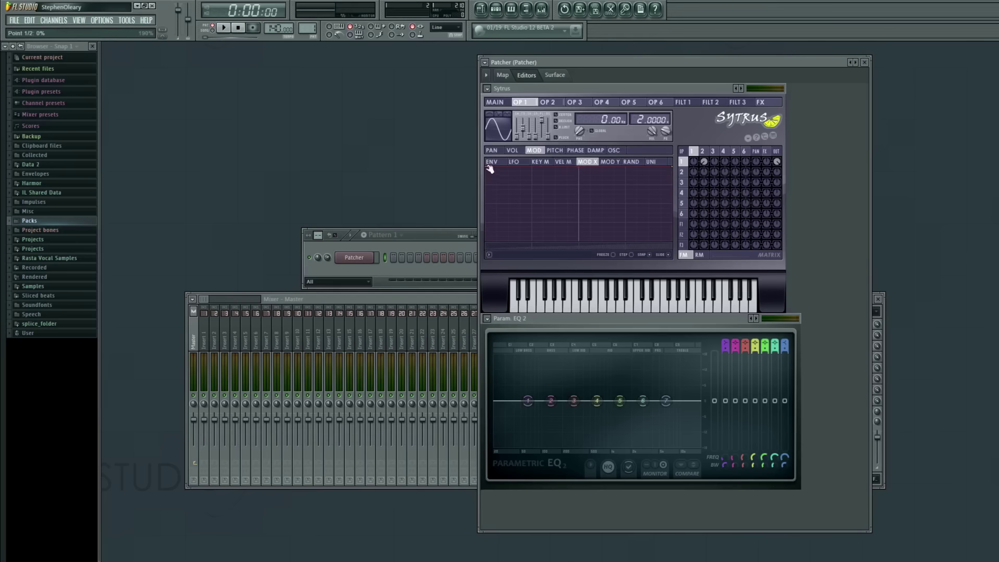
{"action": "left_click", "coordinate": [489, 102]}
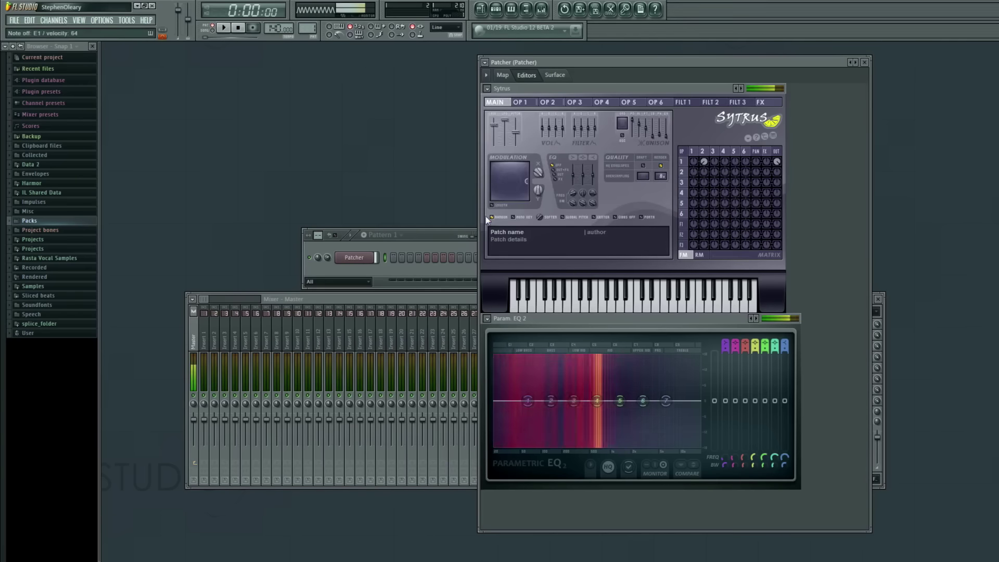
{"action": "mouse_move", "coordinate": [537, 173]}
{"action": "left_mouse_down"}
{"action": "mouse_move", "coordinate": [538, 200]}
{"action": "mouse_move", "coordinate": [538, 173]}
{"action": "left_mouse_up"}
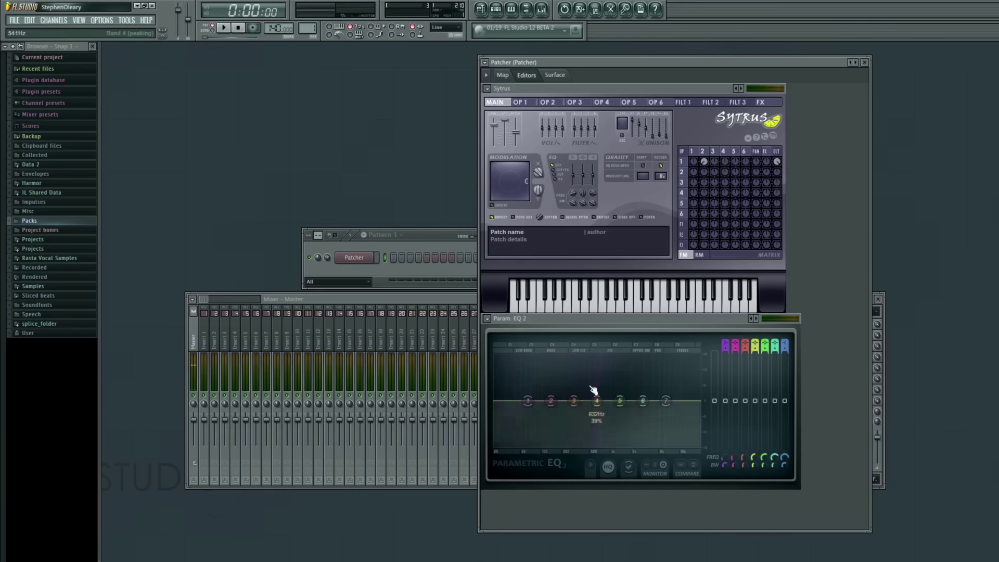
Replace operator 2's fundamental with harmonic 32, adjust the frequency modulation amount, and audition it by sweeping Modulation X.
{"action": "left_click", "coordinate": [701, 151]}
{"action": "left_click", "coordinate": [613, 150]}
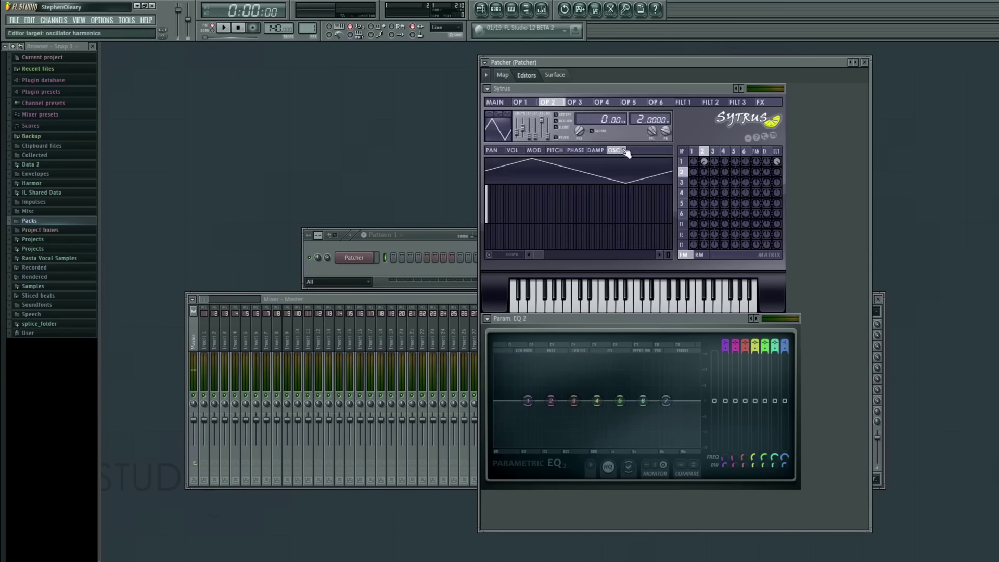
{"action": "left_click", "coordinate": [567, 209]}
{"action": "left_click_drag", "start_coordinate": [486, 217], "coordinate": [487, 224]}
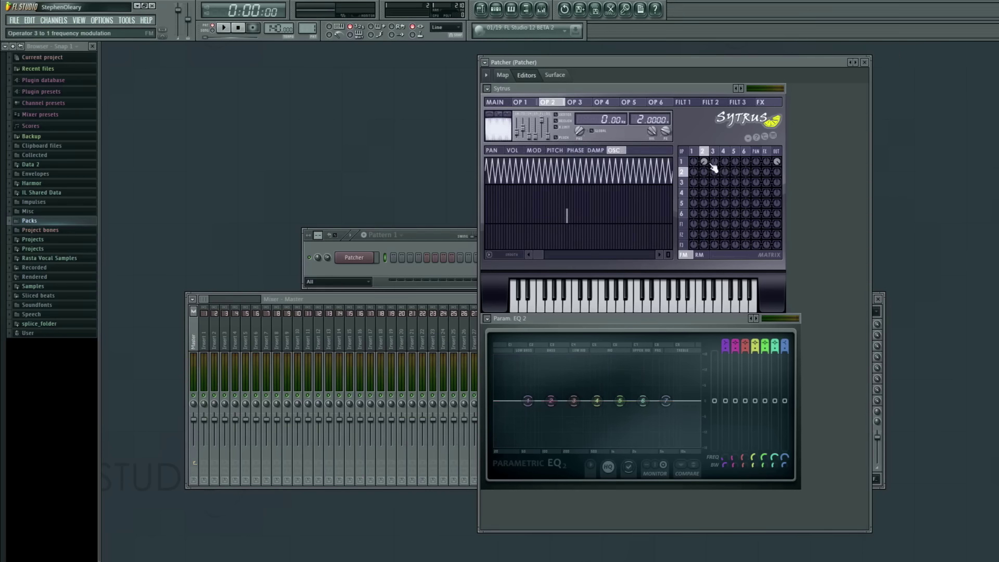
{"action": "left_click_drag", "start_coordinate": [714, 167], "coordinate": [713, 179]}
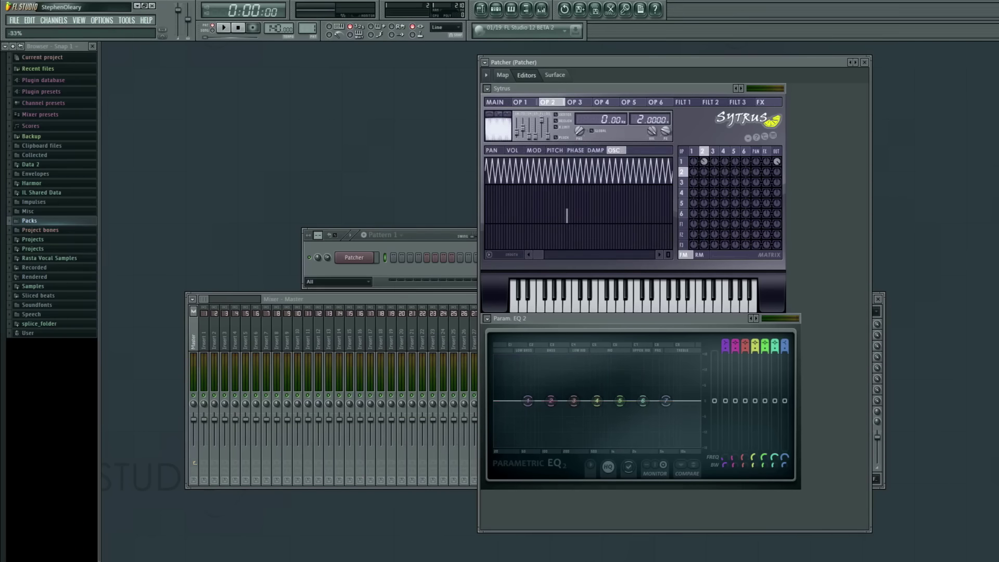
{"action": "left_click", "coordinate": [495, 101]}
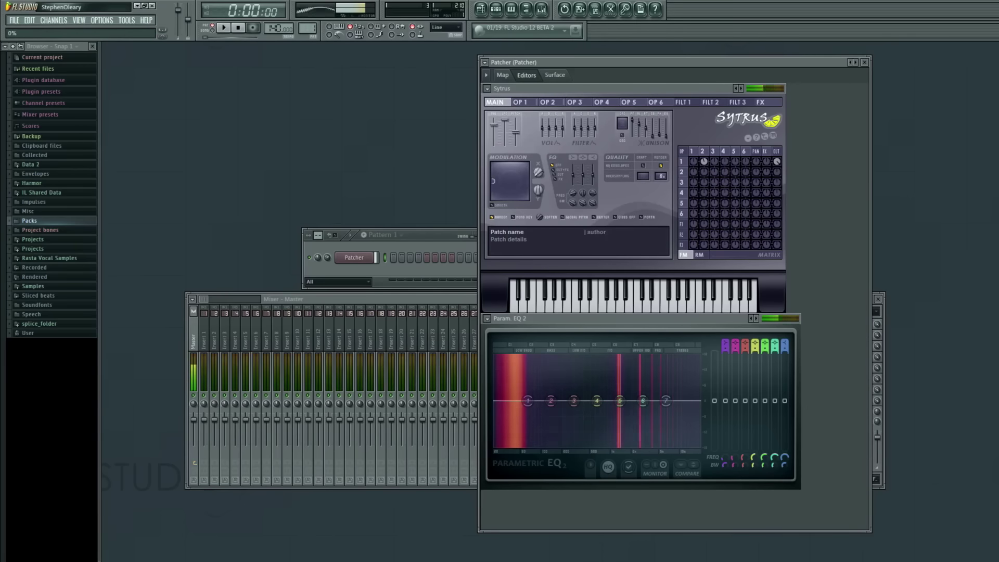
{"action": "left_click_drag", "start_coordinate": [538, 172], "coordinate": [538, 133]}
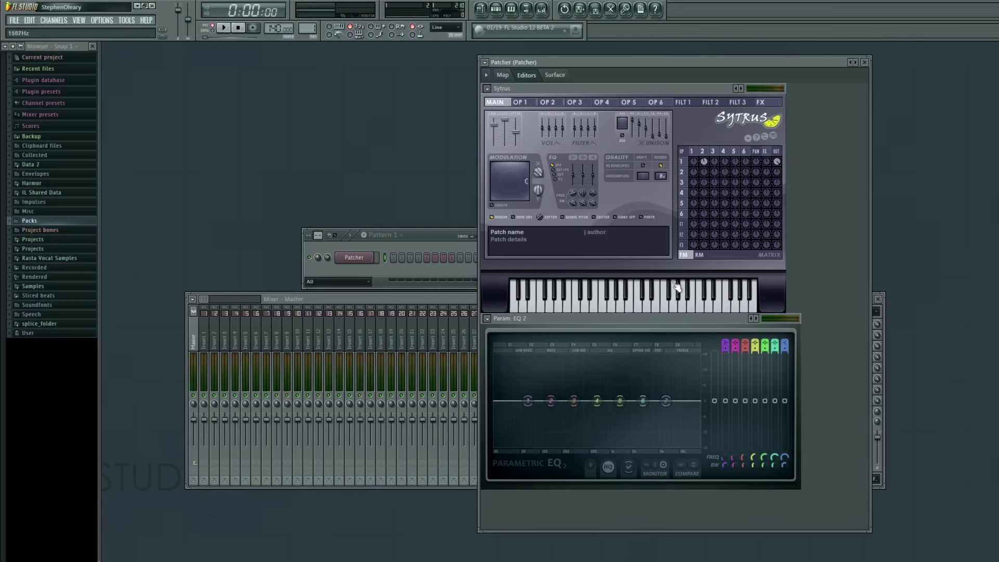
Combine operator 2's fundamental with harmonic 32, readjust its modulation of operator 1, and audition it by sweeping Modulation X.
{"action": "left_click", "coordinate": [708, 165]}
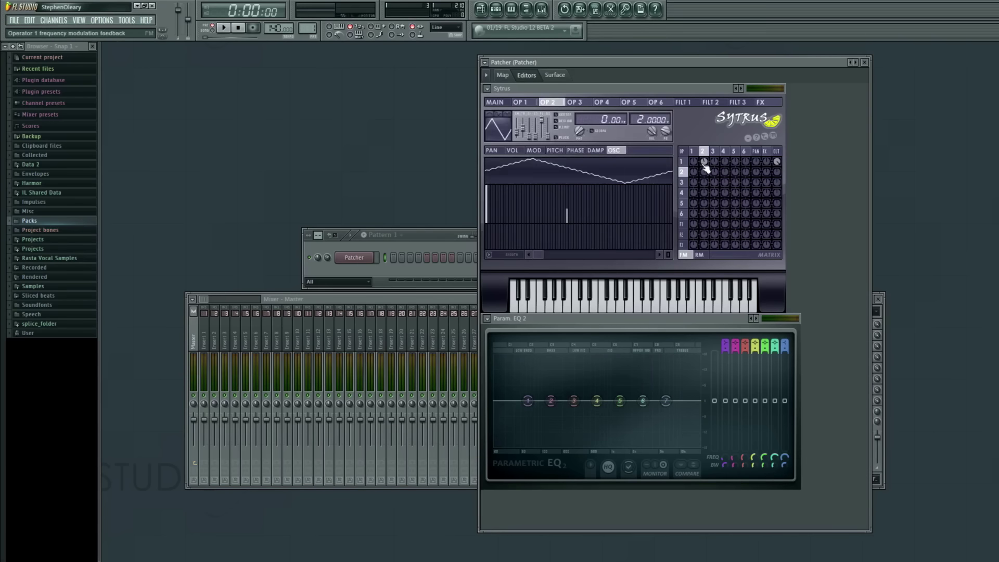
{"action": "left_click_drag", "start_coordinate": [705, 163], "coordinate": [704, 211]}
{"action": "left_click", "coordinate": [497, 103]}
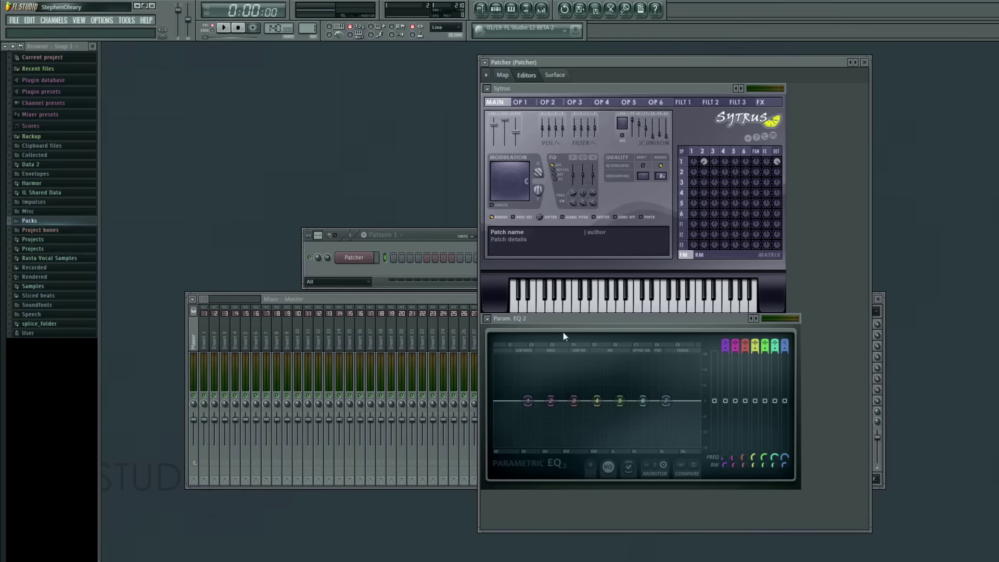
{"action": "left_click_drag", "start_coordinate": [538, 174], "coordinate": [538, 228]}
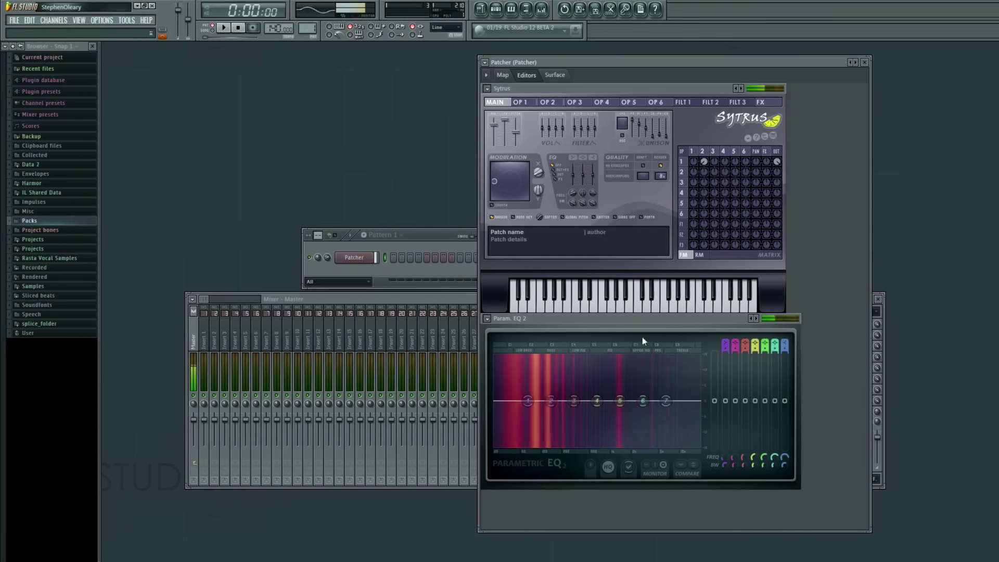
{"action": "left_click_drag", "start_coordinate": [503, 181], "coordinate": [538, 178]}
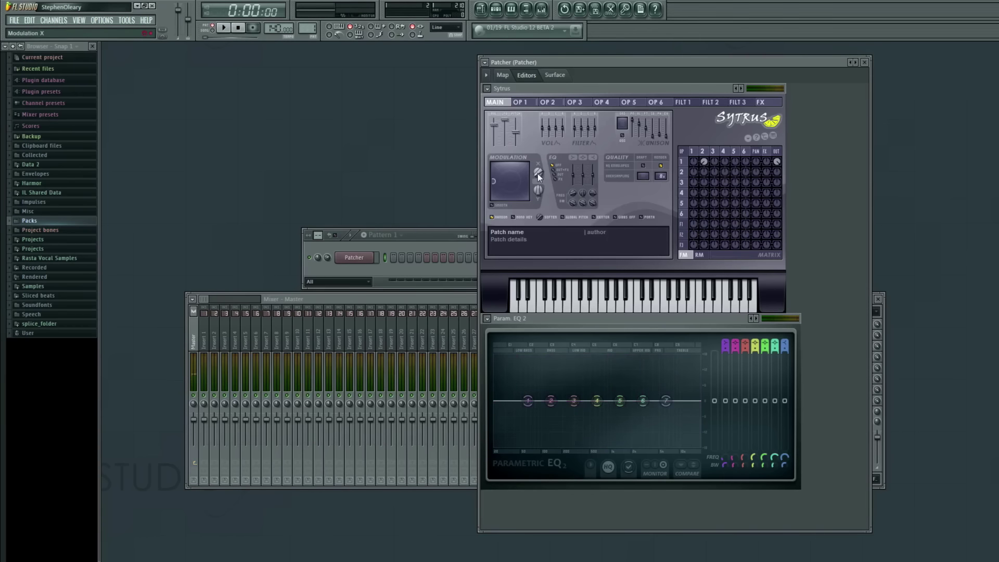
{"action": "mouse_move", "coordinate": [538, 173]}
{"action": "left_mouse_down"}
{"action": "mouse_move", "coordinate": [538, 156]}
{"action": "mouse_move", "coordinate": [539, 179]}
{"action": "left_mouse_up"}
Draw several clusters of upper harmonics in operator 2 and adjust its modulation amount into operator 1.
{"action": "left_click", "coordinate": [702, 152]}
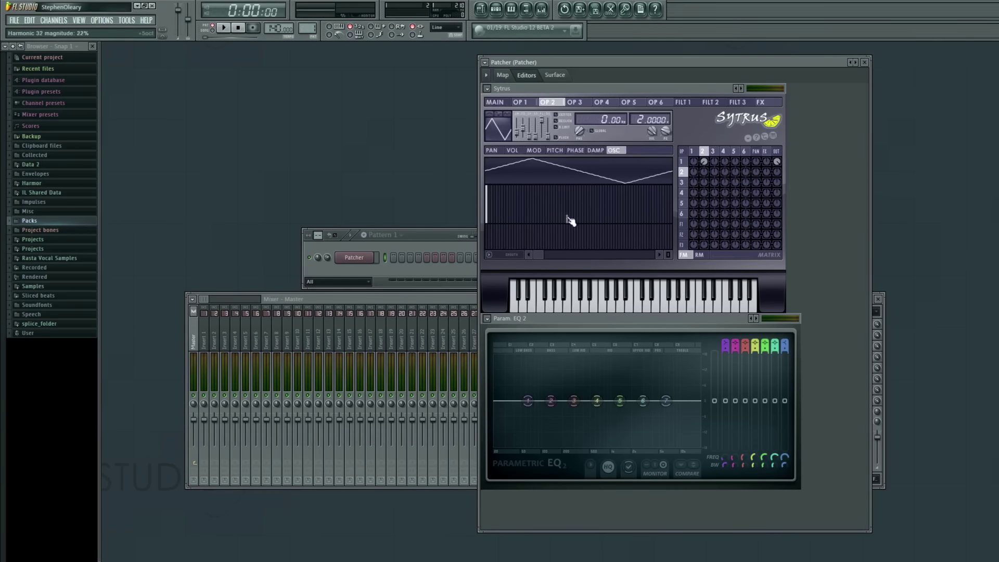
{"action": "mouse_move", "coordinate": [567, 216]}
{"action": "left_mouse_down"}
{"action": "mouse_move", "coordinate": [569, 201]}
{"action": "mouse_move", "coordinate": [569, 230]}
{"action": "left_mouse_up"}
{"action": "mouse_move", "coordinate": [530, 204]}
{"action": "left_mouse_down"}
{"action": "mouse_move", "coordinate": [583, 215]}
{"action": "mouse_move", "coordinate": [634, 202]}
{"action": "left_mouse_up"}
{"action": "left_click", "coordinate": [620, 205]}
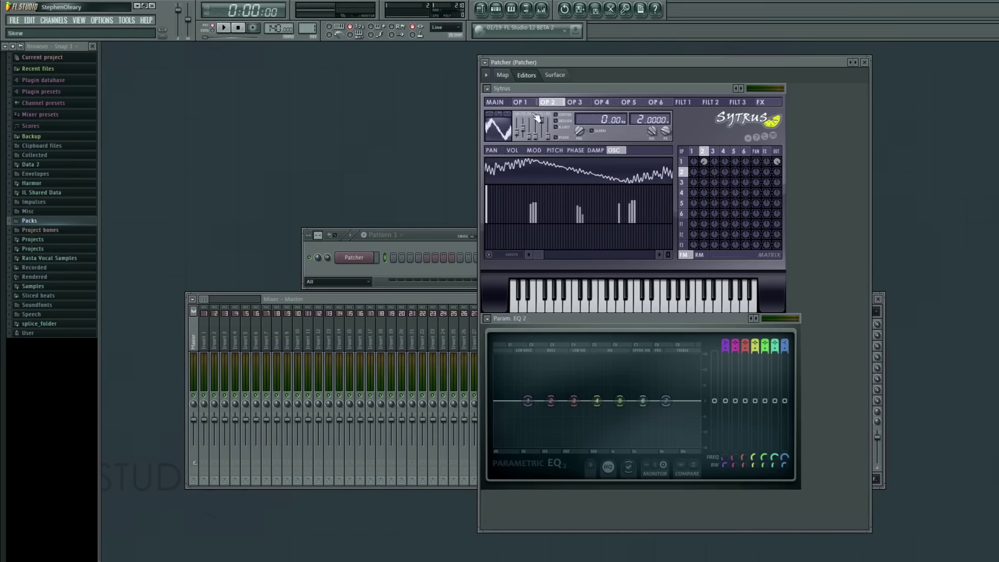
{"action": "left_click", "coordinate": [495, 102]}
{"action": "left_click_drag", "start_coordinate": [704, 161], "coordinate": [704, 172]}
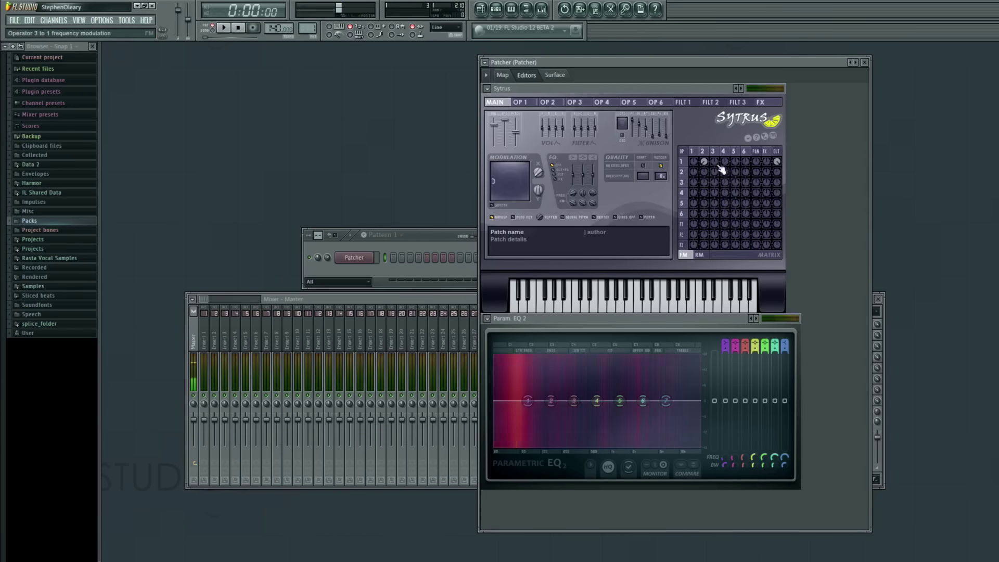
Clear all of operator 2's harmonics and restore only its fundamental at full level.
{"action": "left_click", "coordinate": [703, 152]}
{"action": "left_click_drag", "start_coordinate": [638, 233], "coordinate": [473, 264]}
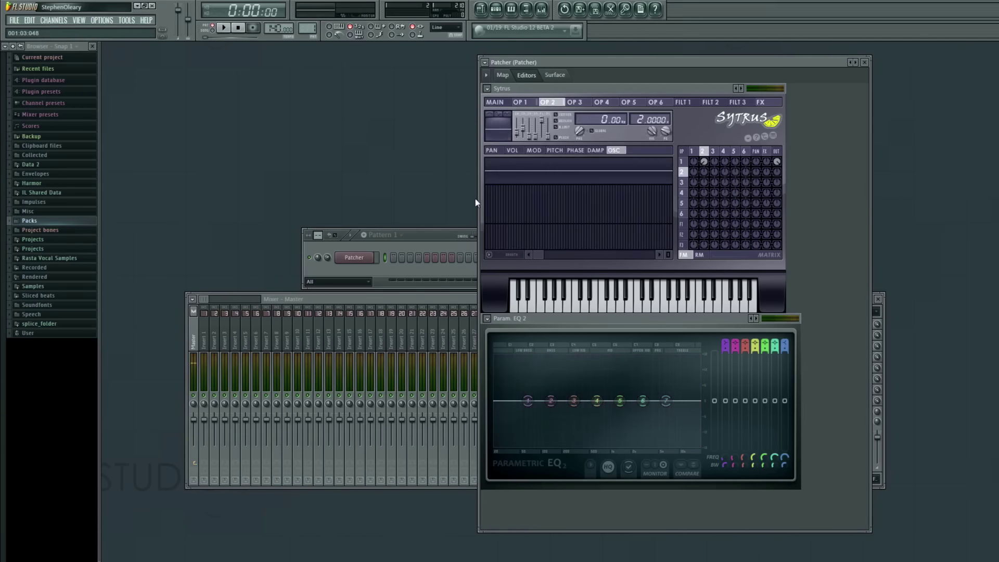
{"action": "left_click_drag", "start_coordinate": [486, 186], "coordinate": [489, 188]}
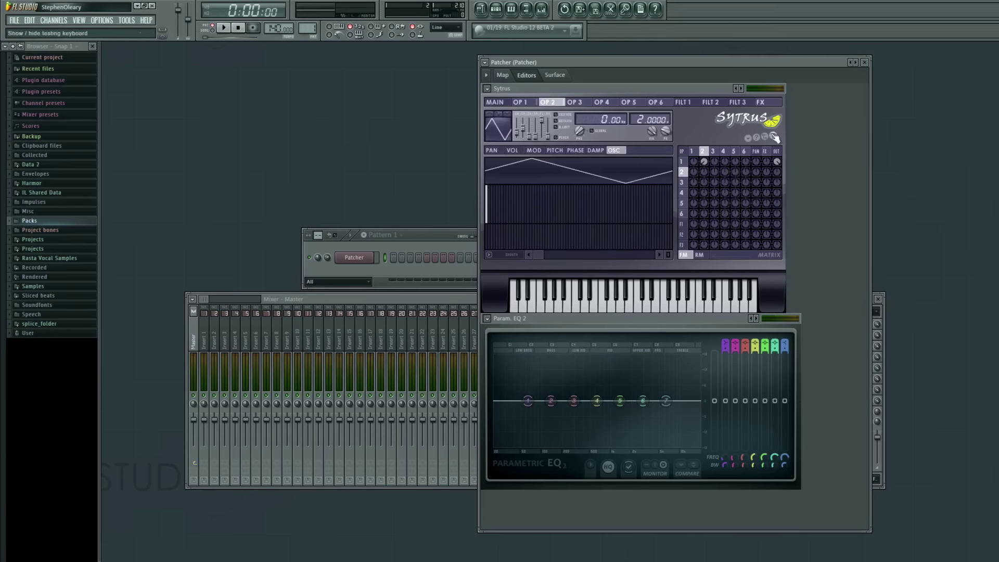
Give operator 3 a triangle shape and a 64.0000 frequency ratio, and route its frequency modulation into operator 1.
{"action": "left_click", "coordinate": [713, 151]}
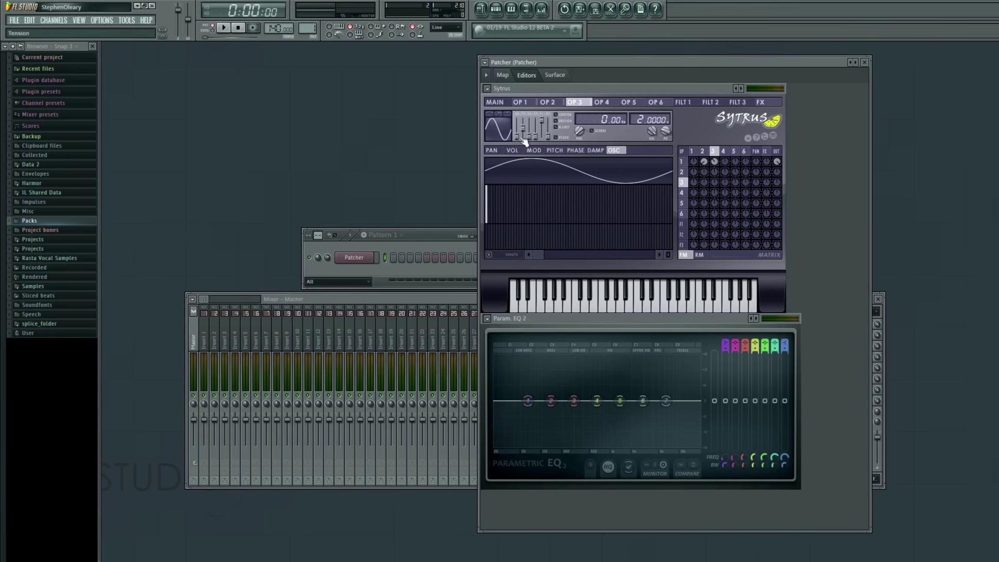
{"action": "left_click_drag", "start_coordinate": [716, 162], "coordinate": [715, 141]}
{"action": "left_click_drag", "start_coordinate": [641, 120], "coordinate": [642, 83]}
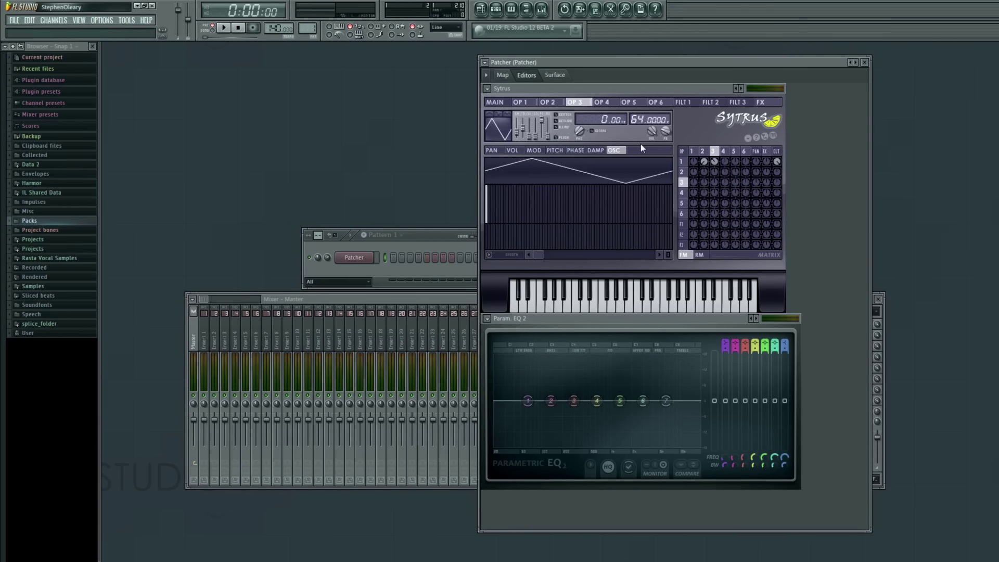
{"action": "left_click_drag", "start_coordinate": [715, 162], "coordinate": [715, 162]}
Audition operator 3 by sweeping Modulation X, and remove operator 2's frequency modulation of operator 1.
{"action": "left_click", "coordinate": [495, 101]}
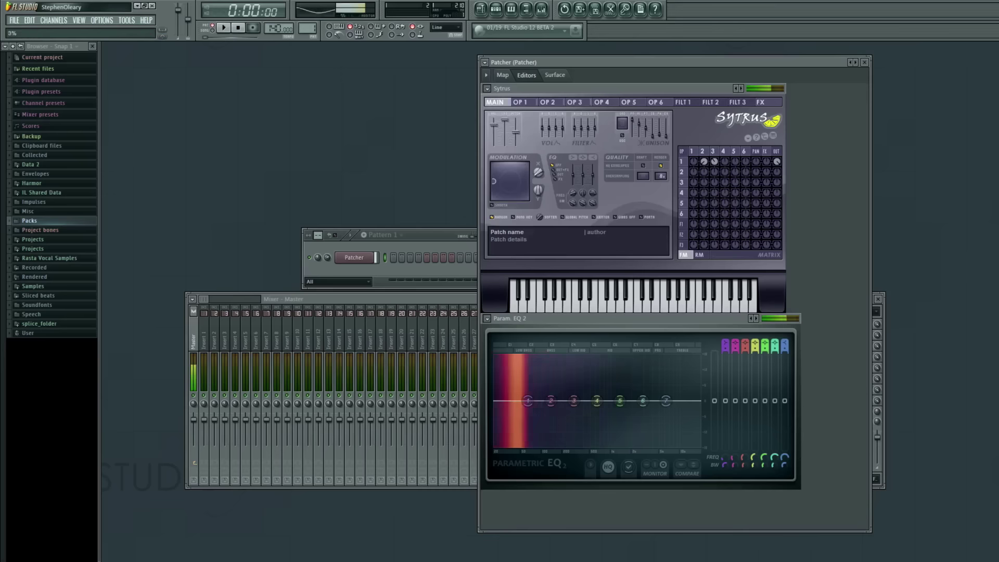
{"action": "left_click", "coordinate": [713, 151]}
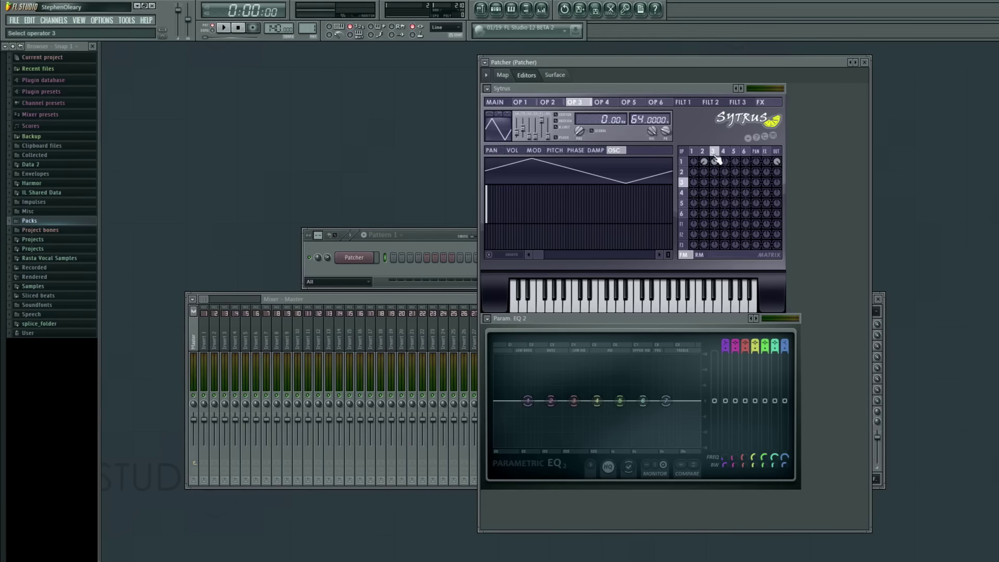
{"action": "left_click", "coordinate": [495, 103]}
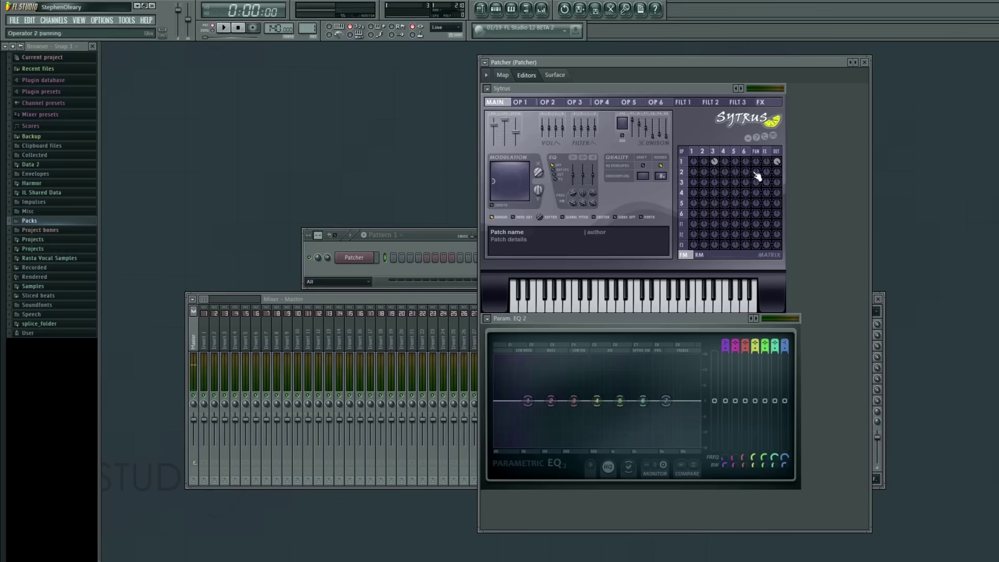
Route operator 4's frequency modulation into operator 3 and sweep Modulation X.
{"action": "left_click", "coordinate": [723, 152]}
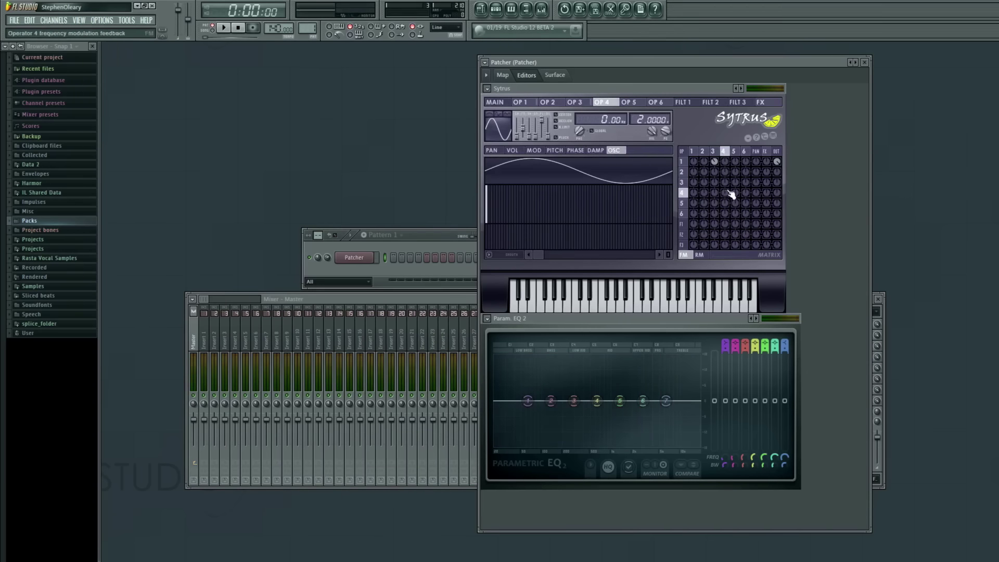
{"action": "left_click", "coordinate": [505, 104]}
{"action": "left_click_drag", "start_coordinate": [538, 172], "coordinate": [538, 192]}
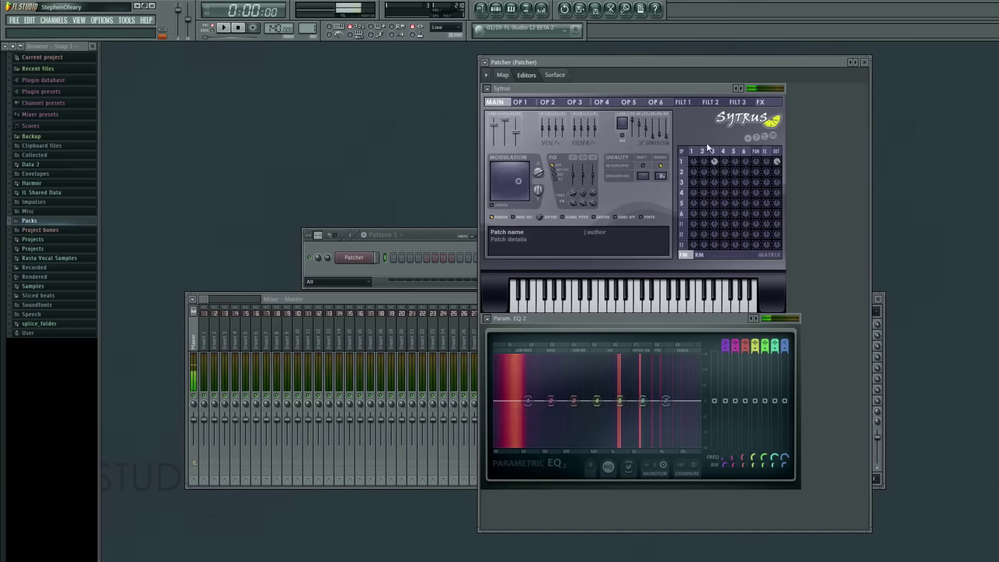
{"action": "left_click", "coordinate": [723, 151]}
{"action": "left_click_drag", "start_coordinate": [725, 182], "coordinate": [725, 206]}
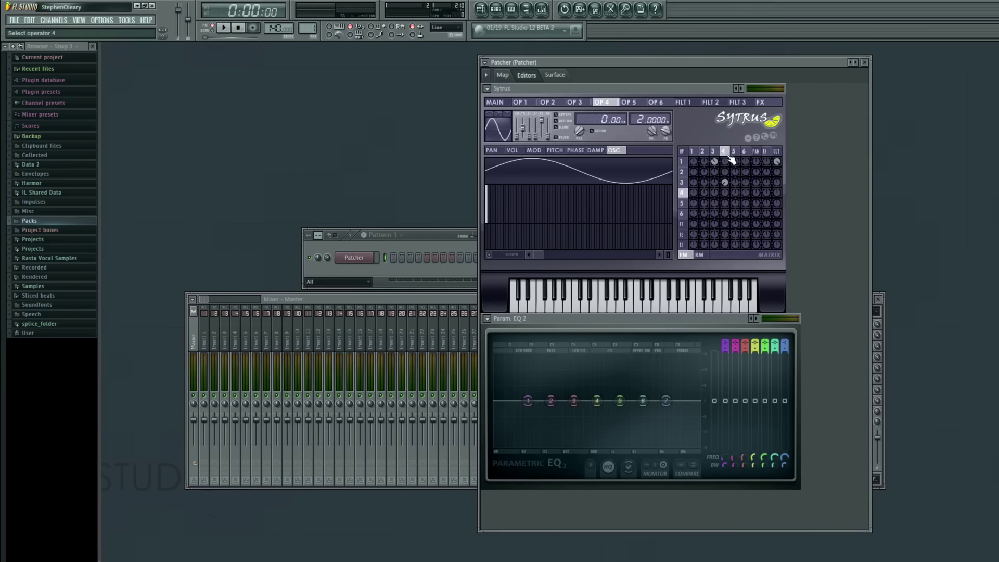
Restore operator 2's frequency modulation of operator 1, comparing operators 1 and 2.
{"action": "left_click", "coordinate": [702, 151]}
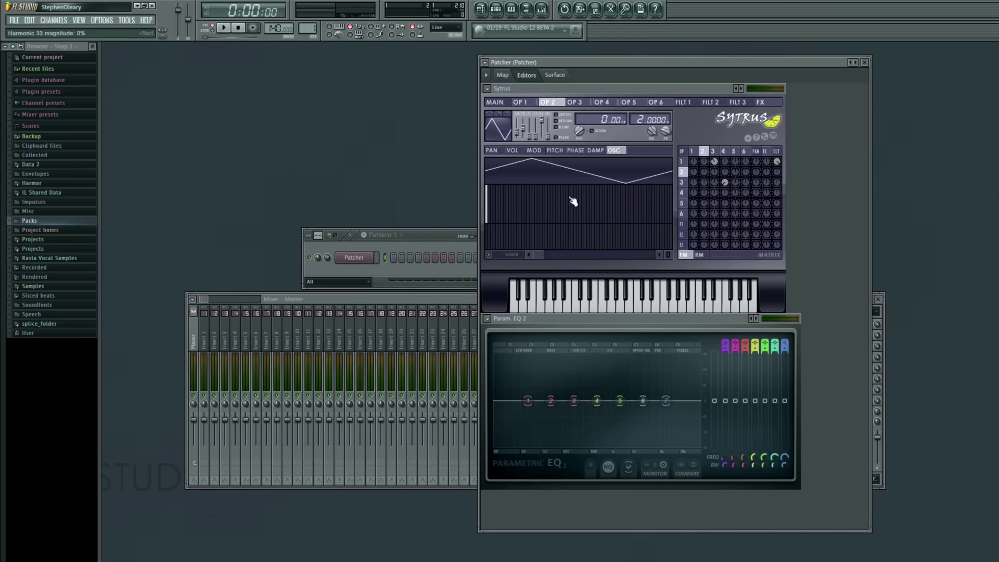
{"action": "left_click", "coordinate": [693, 152]}
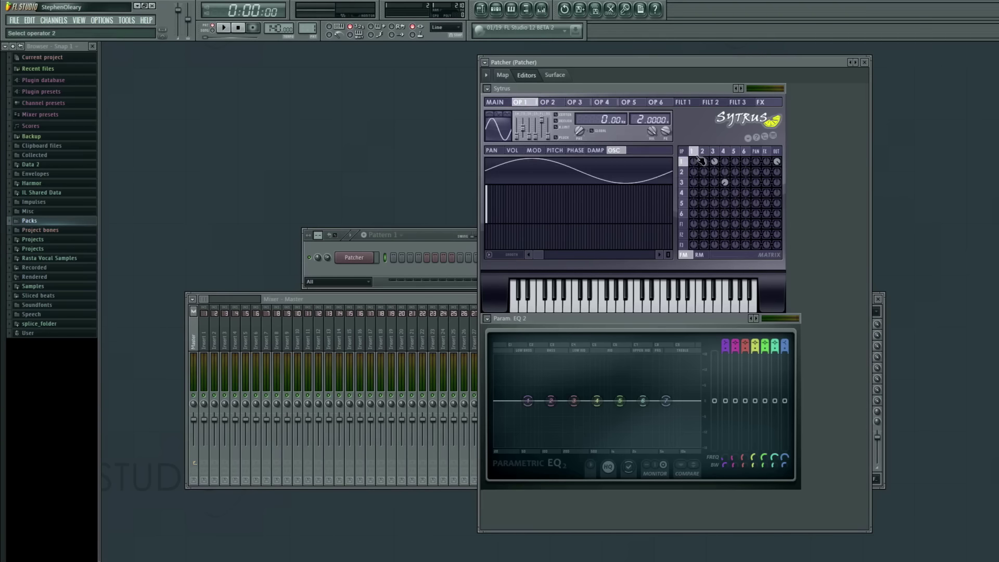
{"action": "left_click", "coordinate": [702, 150]}
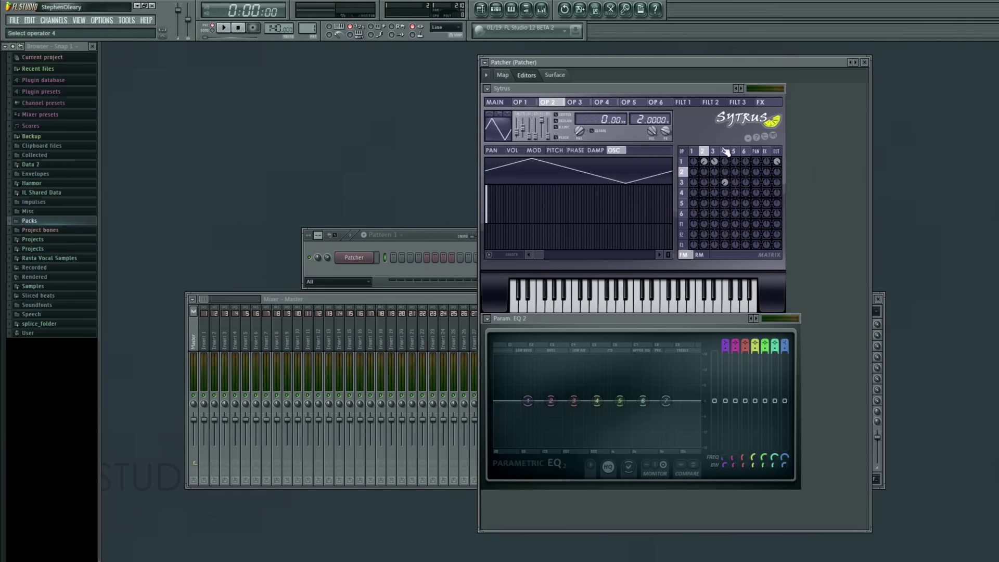
Adjust operator 4's frequency modulation amount into operator 3 while auditioning the sound with a Modulation X sweep.
{"action": "mouse_move", "coordinate": [724, 152]}
{"action": "left_mouse_down"}
{"action": "mouse_move", "coordinate": [703, 152]}
{"action": "mouse_move", "coordinate": [725, 152]}
{"action": "mouse_move", "coordinate": [725, 167]}
{"action": "mouse_move", "coordinate": [724, 143]}
{"action": "mouse_move", "coordinate": [724, 166]}
{"action": "mouse_move", "coordinate": [725, 157]}
{"action": "left_mouse_up"}
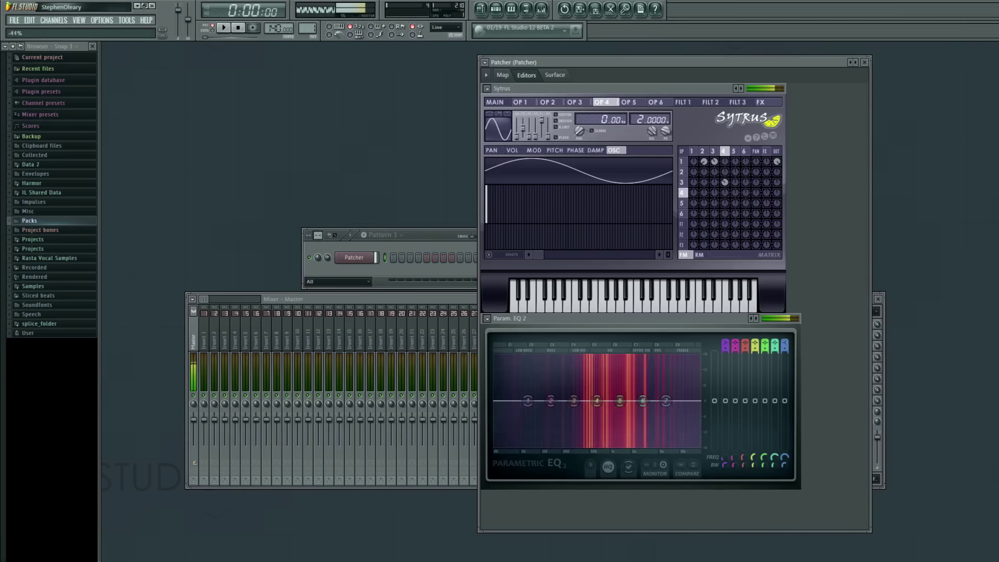
{"action": "left_click_drag", "start_coordinate": [728, 210], "coordinate": [728, 213]}
{"action": "left_click", "coordinate": [495, 102]}
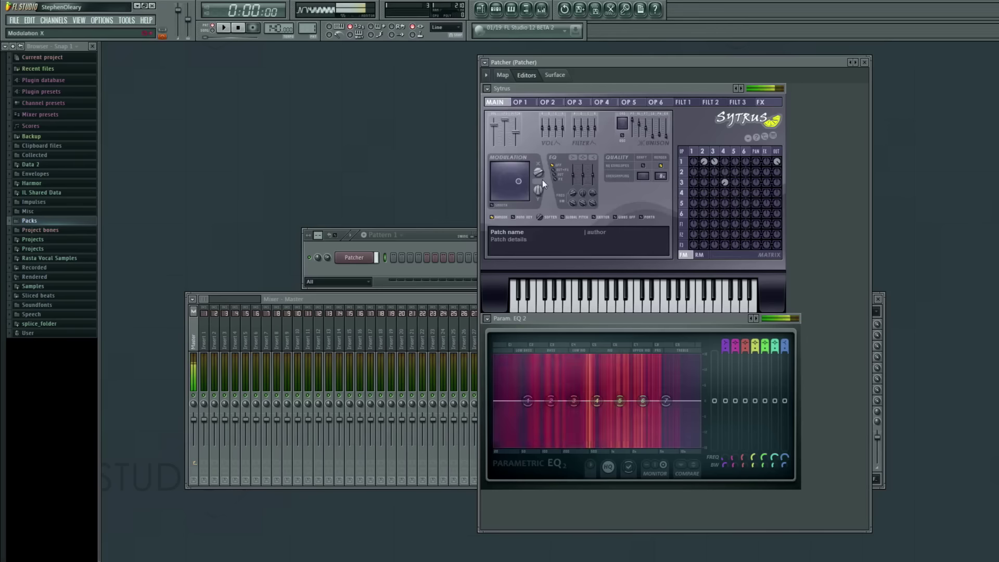
{"action": "left_click_drag", "start_coordinate": [542, 180], "coordinate": [539, 166]}
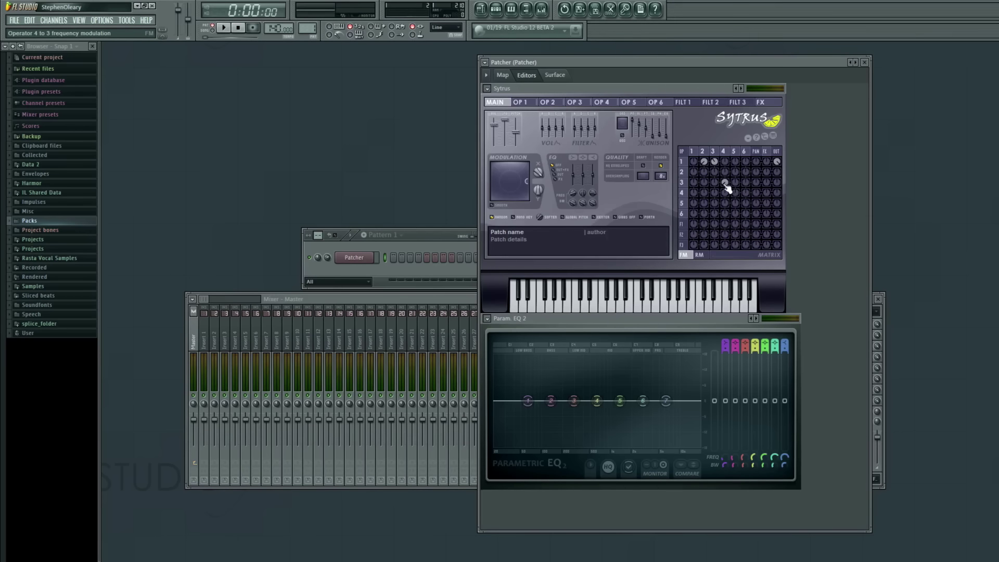
{"action": "left_click_drag", "start_coordinate": [725, 184], "coordinate": [725, 206]}
Examine the oscillator shapes and frequency ratios of operators 1 to 4.
{"action": "left_click", "coordinate": [712, 151]}
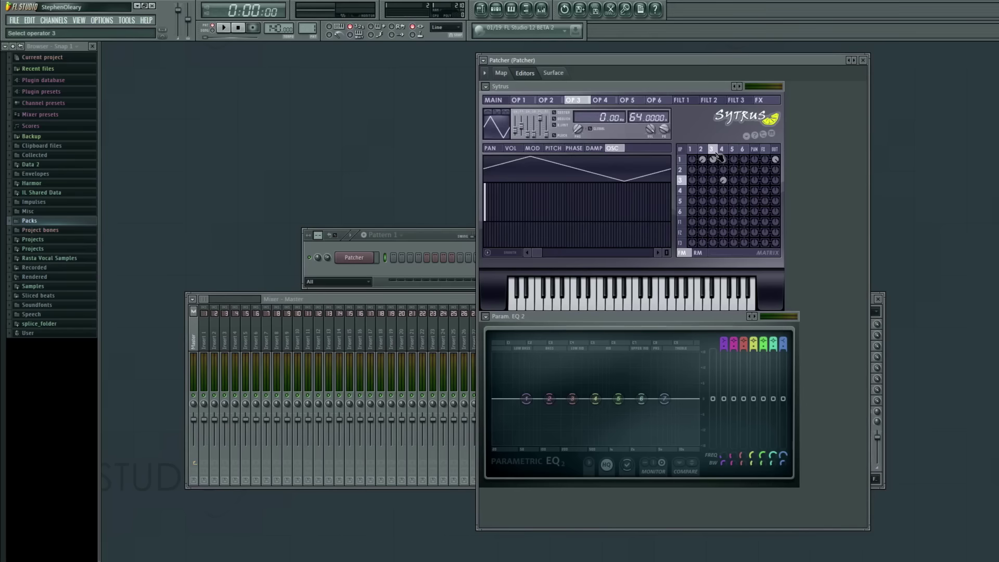
{"action": "left_click", "coordinate": [722, 150]}
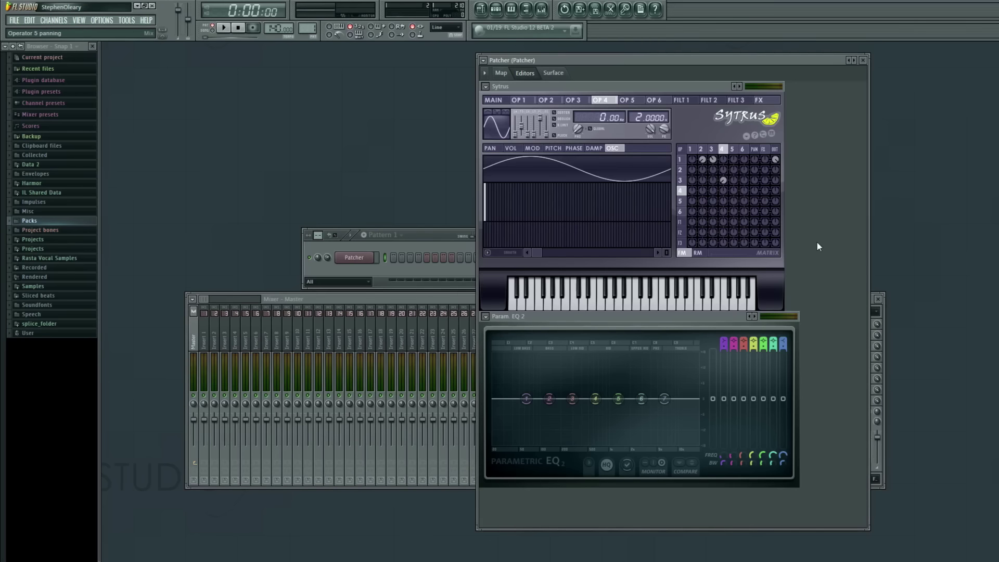
{"action": "left_click", "coordinate": [690, 149]}
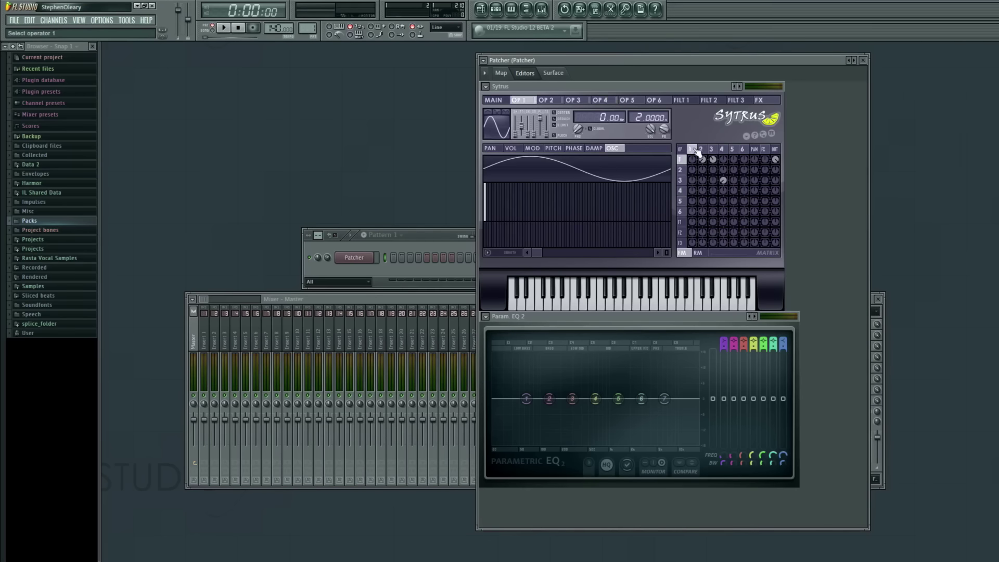
{"action": "left_click", "coordinate": [701, 149]}
{"action": "left_click", "coordinate": [691, 150]}
{"action": "left_click", "coordinate": [701, 151]}
{"action": "left_click", "coordinate": [711, 150]}
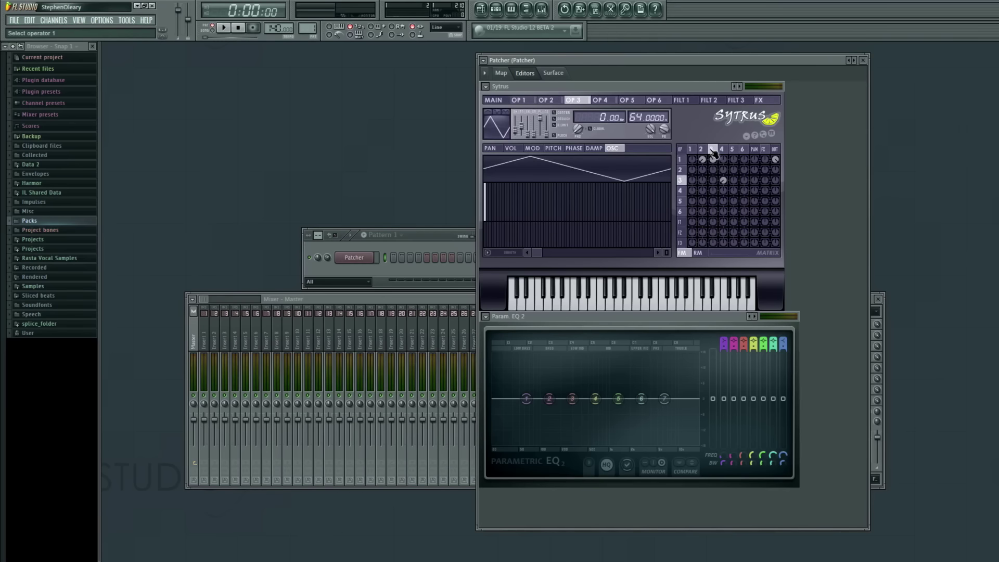
{"action": "left_click", "coordinate": [701, 149]}
{"action": "left_click", "coordinate": [711, 149]}
Sweep Modulation X and fine-tune operator 4's frequency modulation amount into operator 3.
{"action": "left_click", "coordinate": [492, 100]}
{"action": "left_click_drag", "start_coordinate": [536, 170], "coordinate": [536, 229]}
{"action": "left_click", "coordinate": [720, 150]}
{"action": "left_click", "coordinate": [722, 150]}
{"action": "mouse_move", "coordinate": [723, 183]}
{"action": "left_mouse_down"}
{"action": "mouse_move", "coordinate": [723, 208]}
{"action": "mouse_move", "coordinate": [722, 167]}
{"action": "mouse_move", "coordinate": [722, 186]}
{"action": "left_mouse_up"}
{"action": "left_click", "coordinate": [494, 100]}
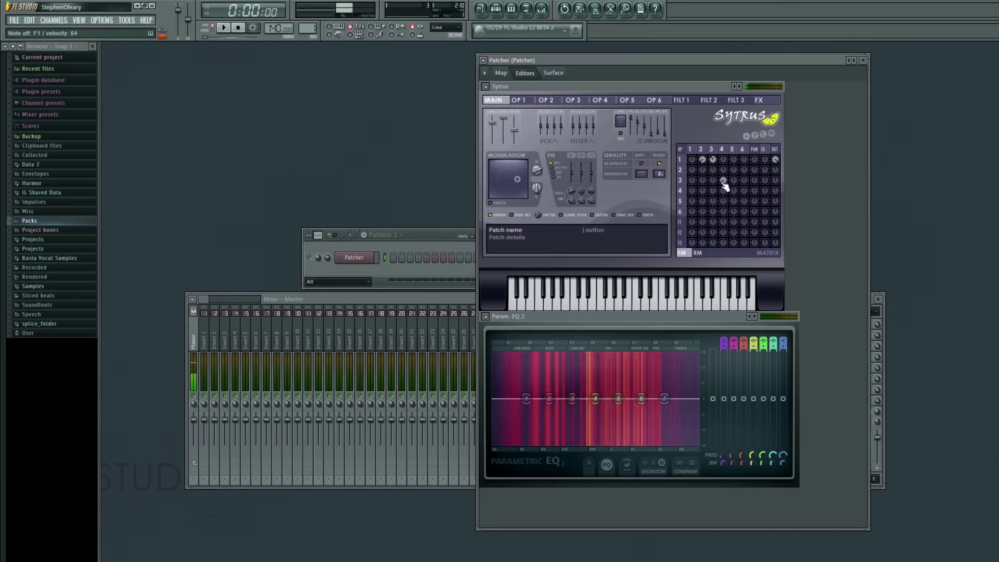
Shape operator 3's input modulation by Modulation Y as a ramp starting at 0%, and raise Modulation X and Y to maximum.
{"action": "left_click", "coordinate": [711, 150]}
{"action": "left_click", "coordinate": [532, 148]}
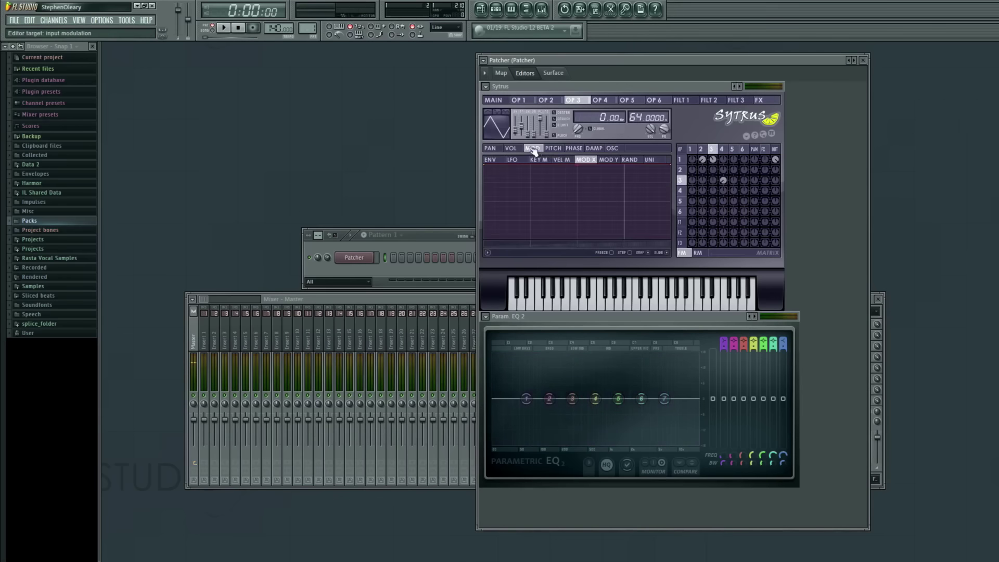
{"action": "left_click", "coordinate": [608, 160]}
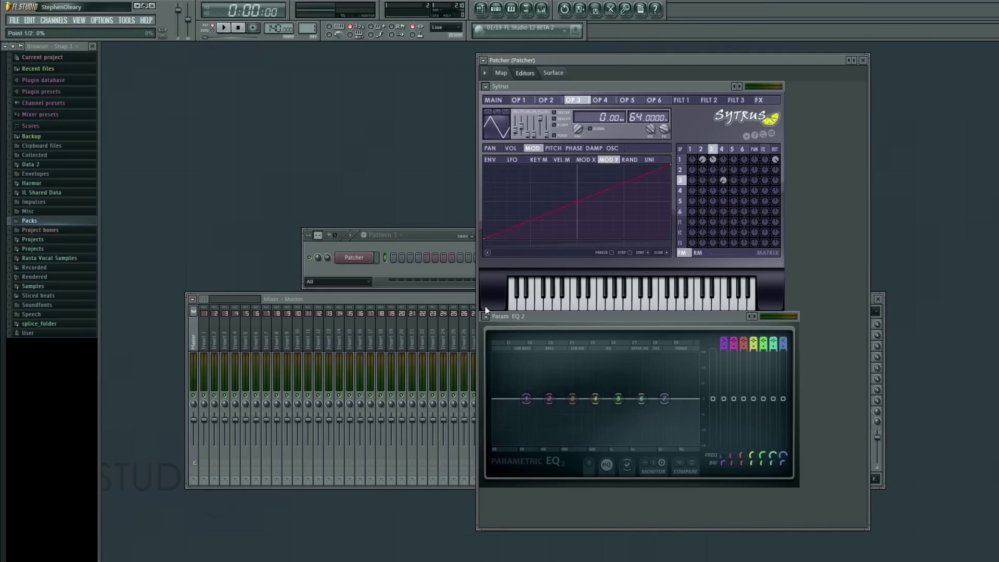
{"action": "left_click", "coordinate": [493, 100]}
{"action": "left_click_drag", "start_coordinate": [541, 189], "coordinate": [525, 163]}
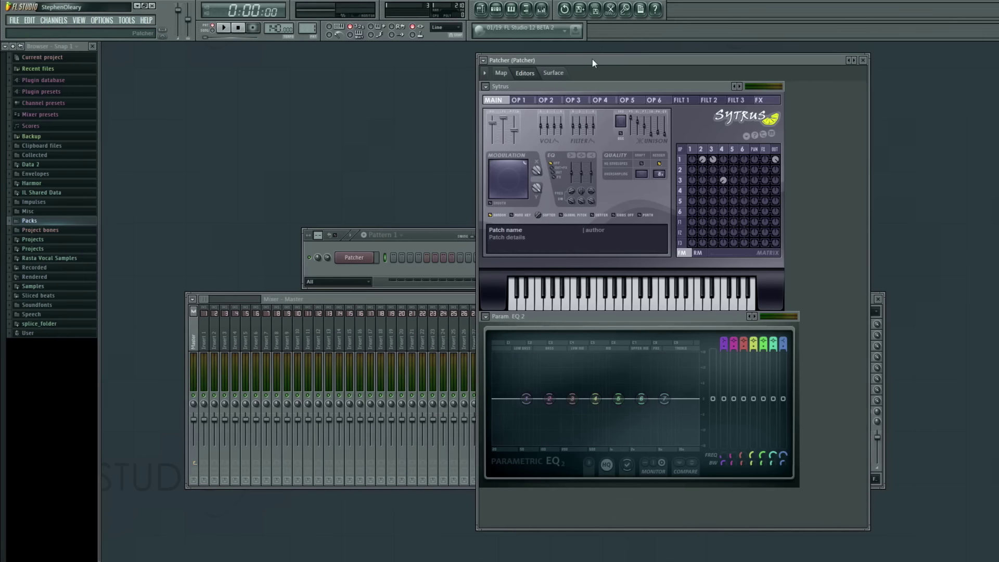
Move the Patcher window clear of the channel rack and compare the Modulation Y curves of operators 2, 3 and 4.
{"action": "left_click_drag", "start_coordinate": [592, 58], "coordinate": [654, 54]}
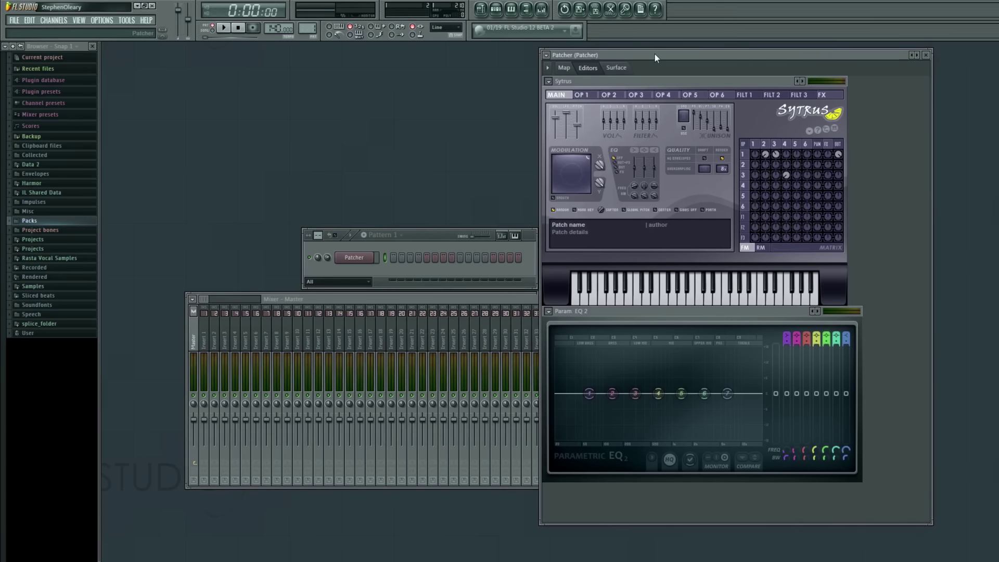
{"action": "left_click", "coordinate": [764, 144]}
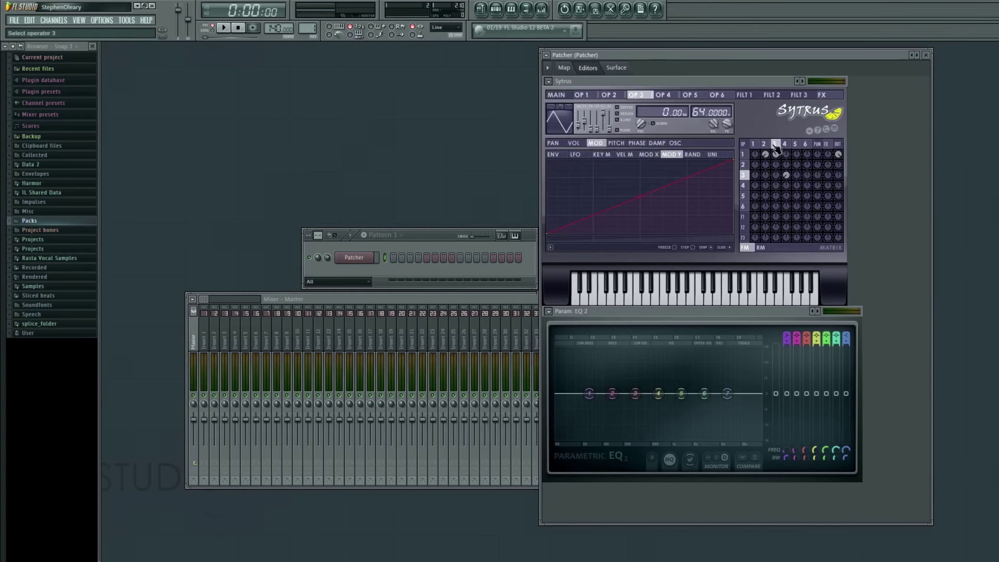
{"action": "left_click", "coordinate": [774, 145]}
{"action": "left_click", "coordinate": [784, 145]}
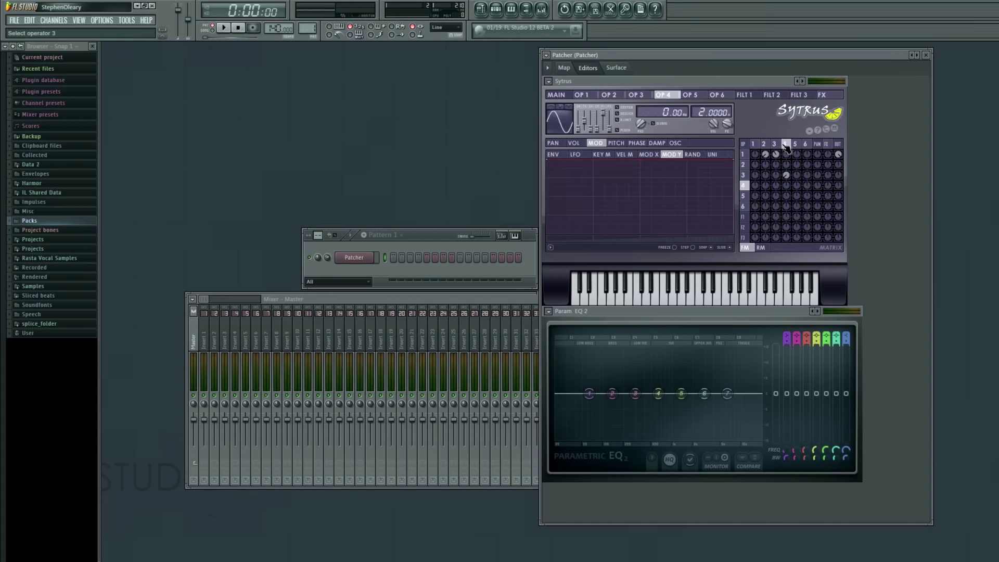
{"action": "left_click", "coordinate": [774, 145]}
{"action": "left_click", "coordinate": [766, 145]}
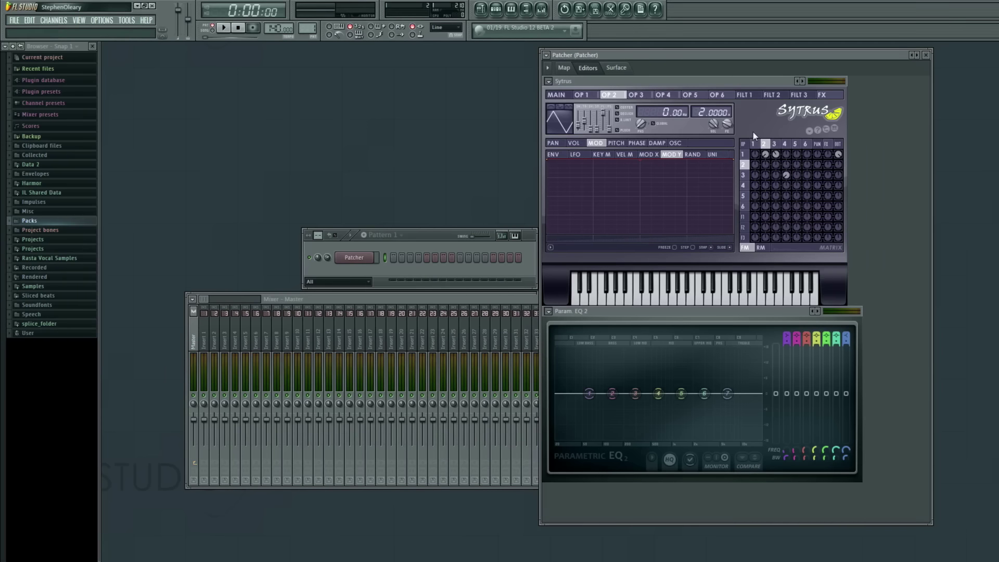
{"action": "left_click", "coordinate": [776, 145]}
{"action": "left_click", "coordinate": [785, 144]}
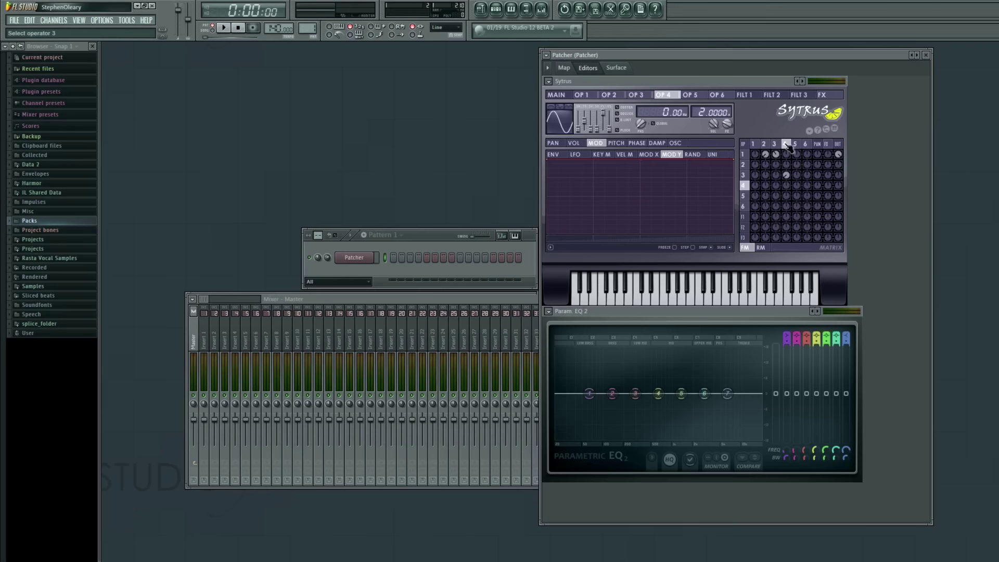